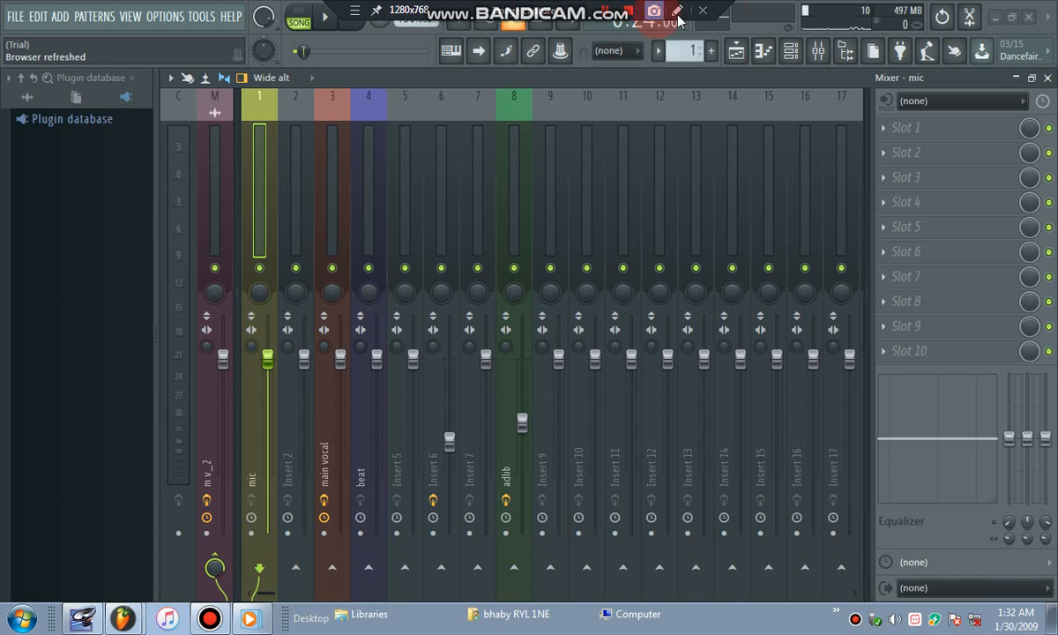
Step: Examine the effect chain on the main vocal mixer track
click(736, 53)
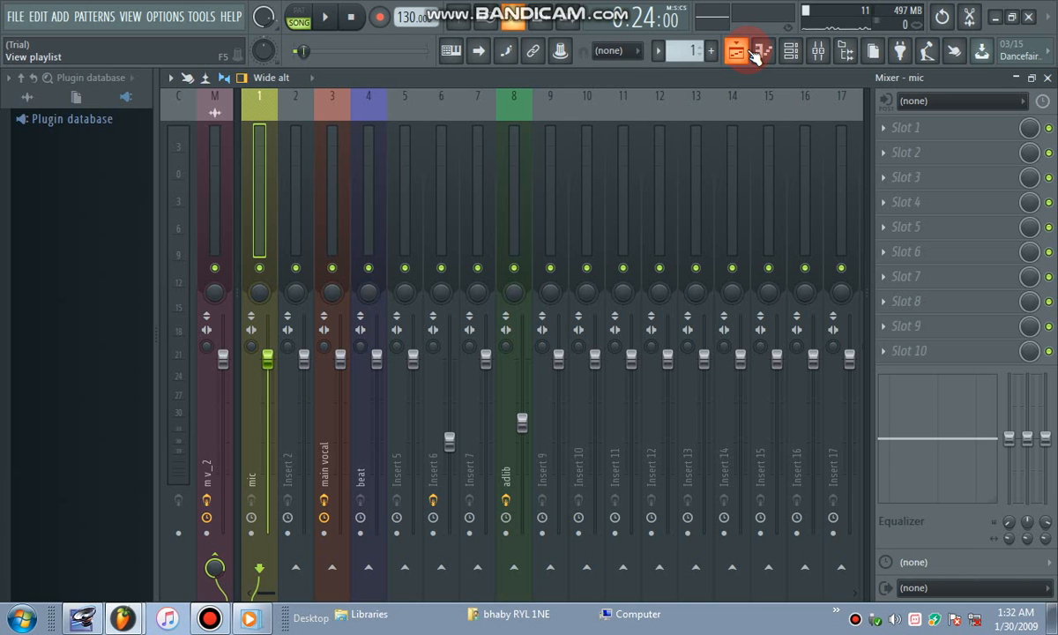
click(758, 52)
click(818, 53)
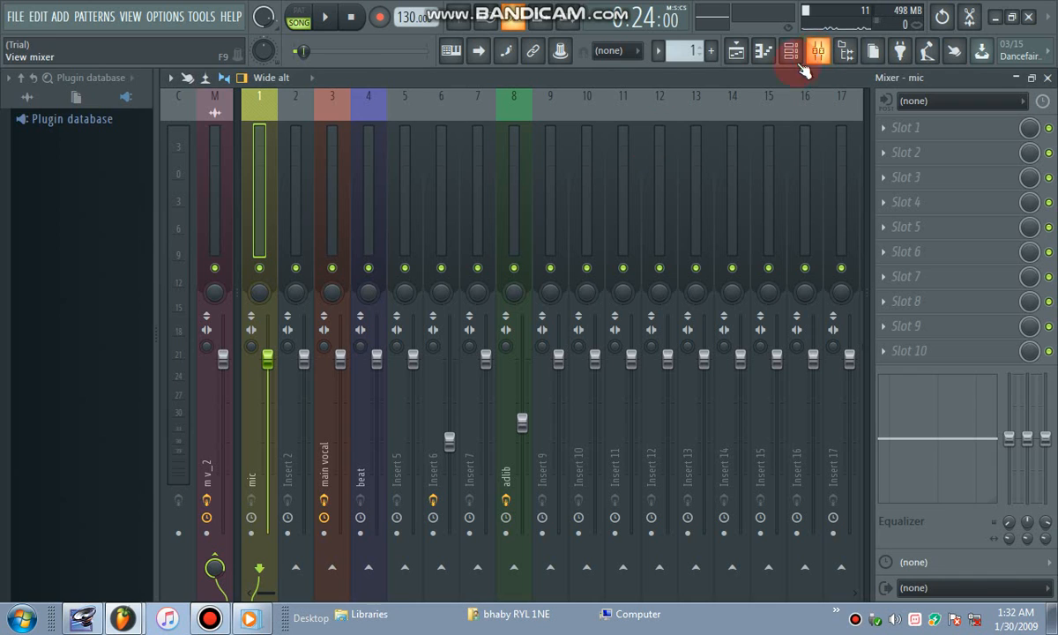
click(343, 359)
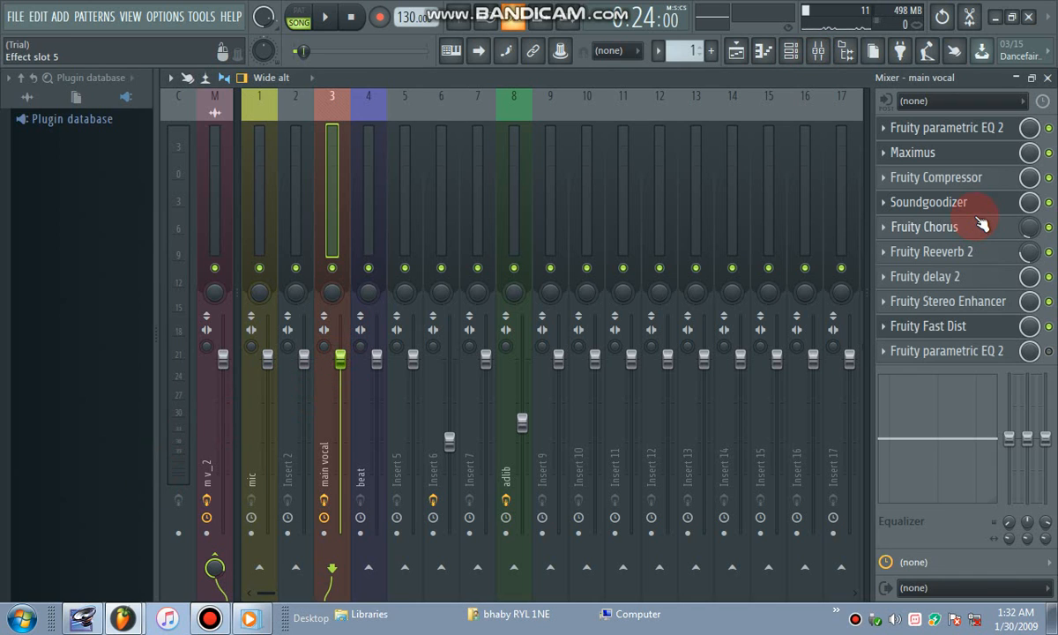
Step: Play the arrangement from the start of the song, watch the levels in the mixer, and stop playback
click(740, 55)
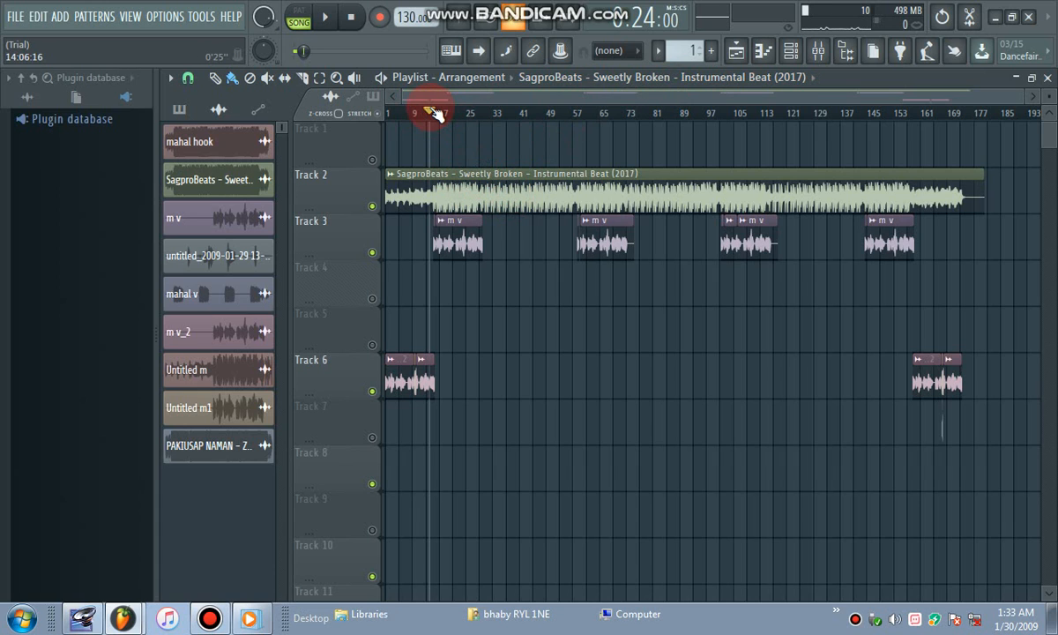
drag(434, 112, 388, 107)
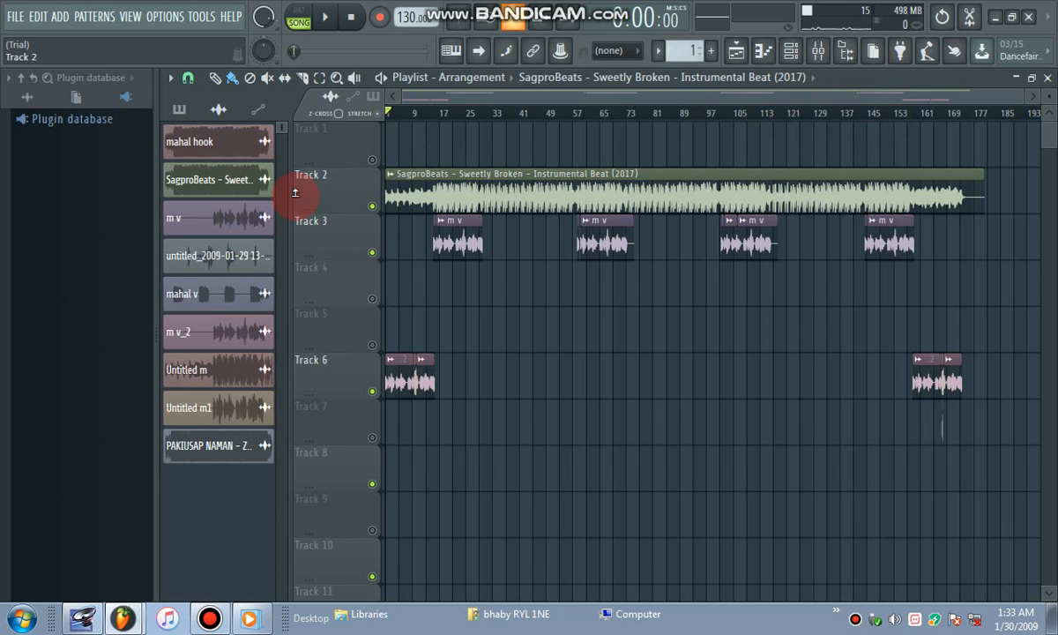
key(space)
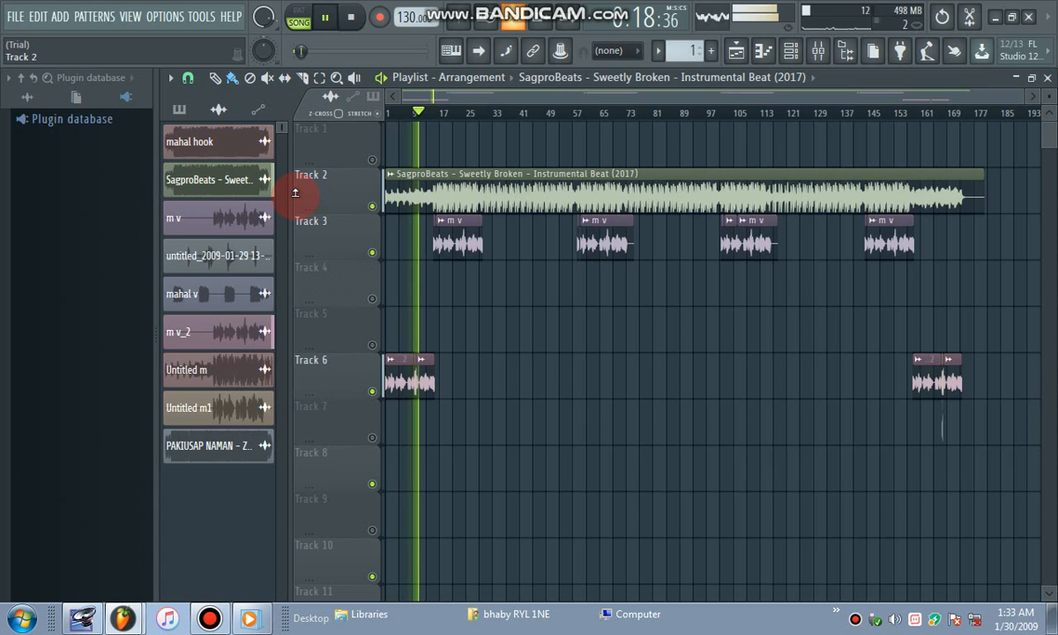
click(735, 67)
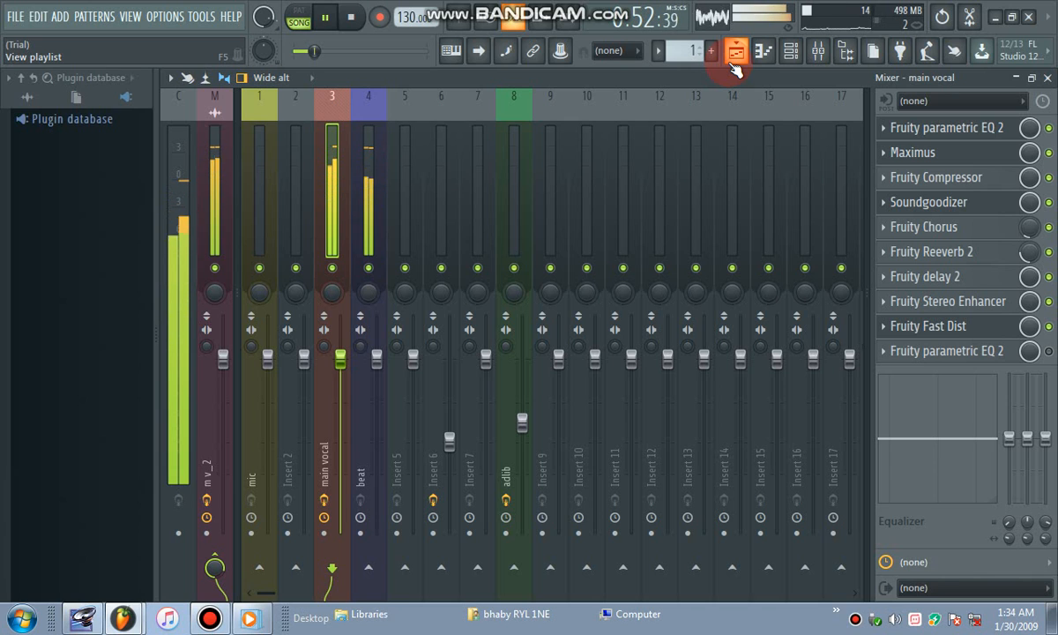
key(space)
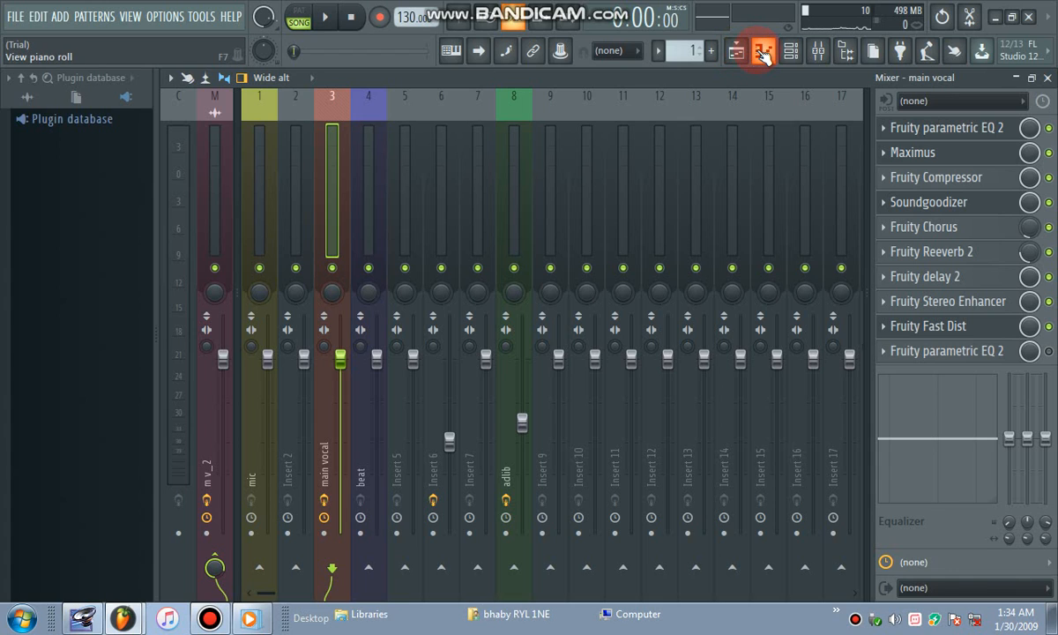
Step: Look over the clips in the playlist and select the adlib track in the mixer
click(737, 51)
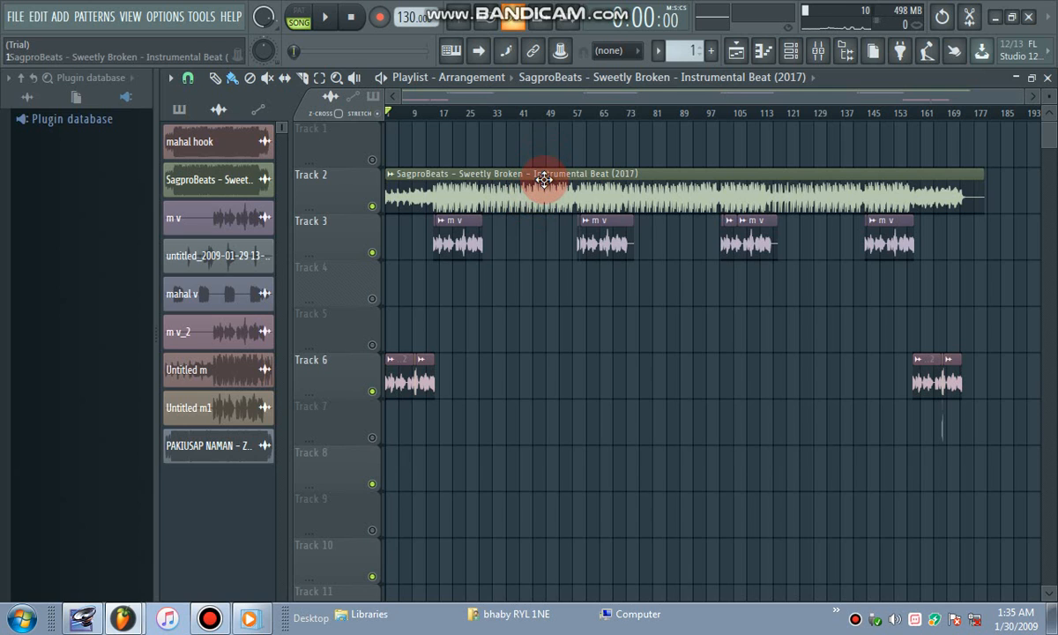
scroll(543, 177, down, 1)
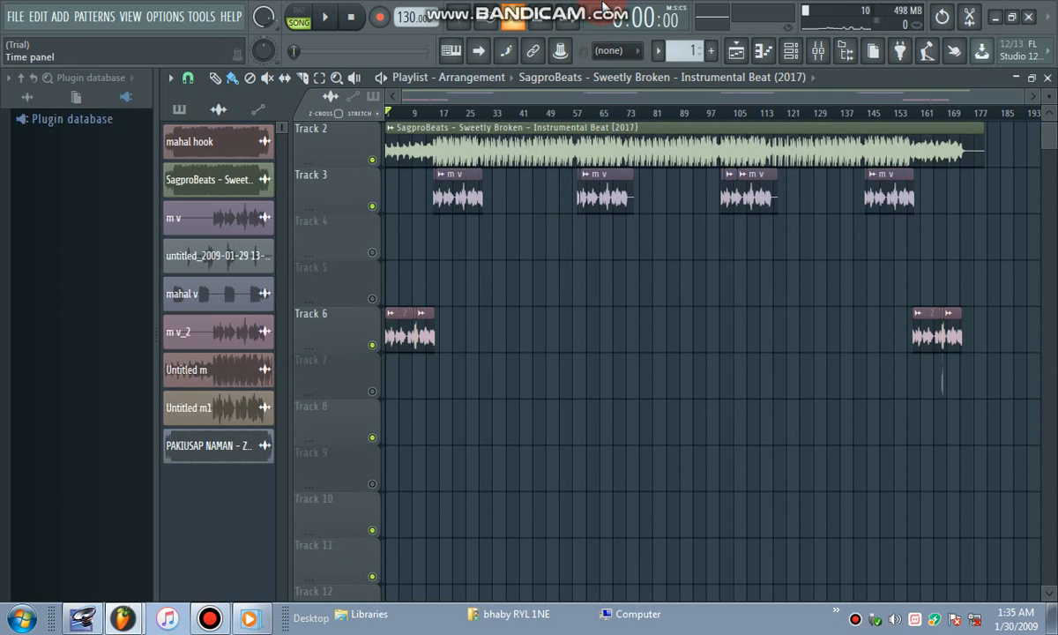
click(820, 49)
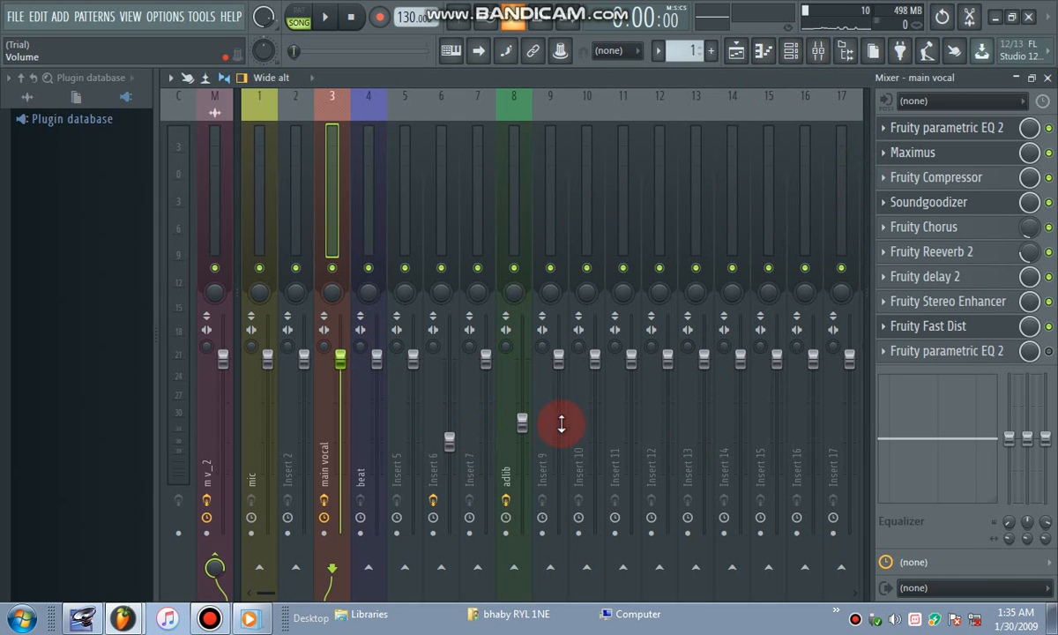
click(521, 423)
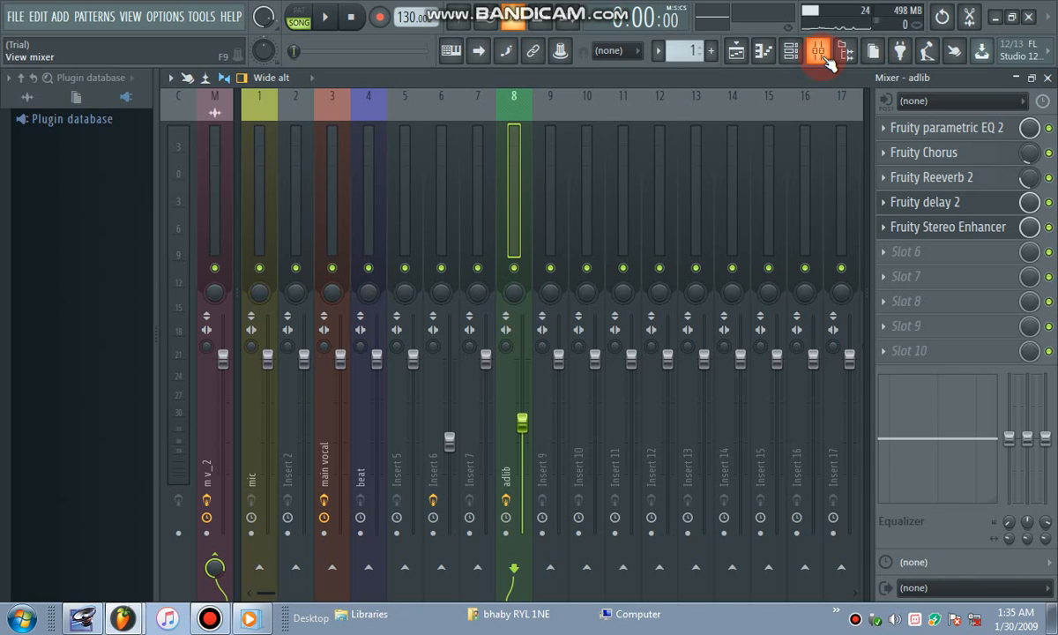
Step: Examine the adlib track's Fruity parametric EQ 2 curve and its list of presets
click(932, 134)
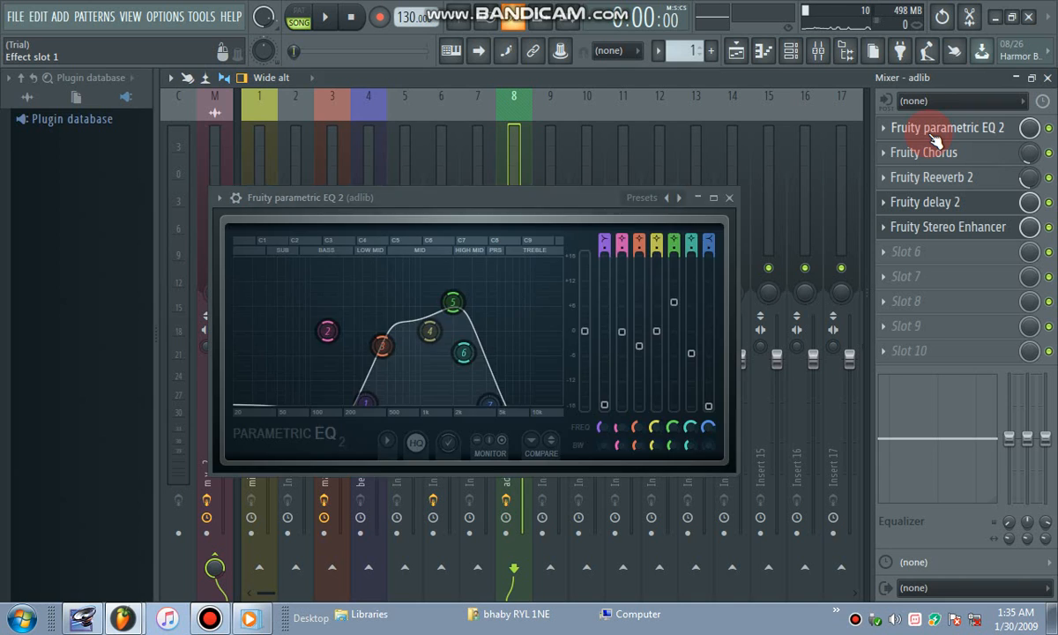
click(908, 134)
click(908, 134)
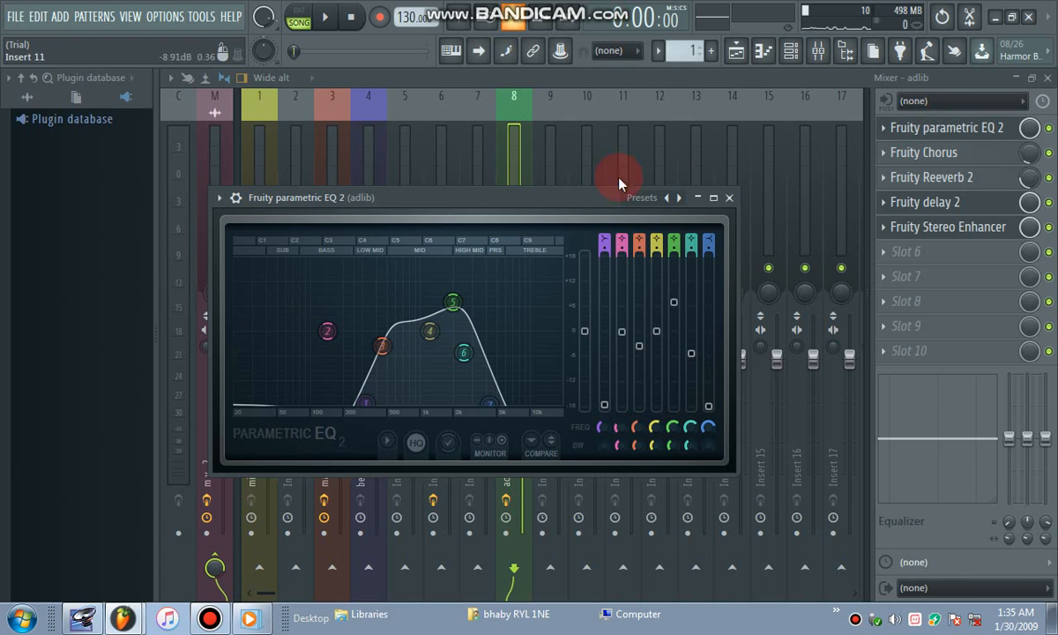
click(640, 198)
mouse_move(668, 209)
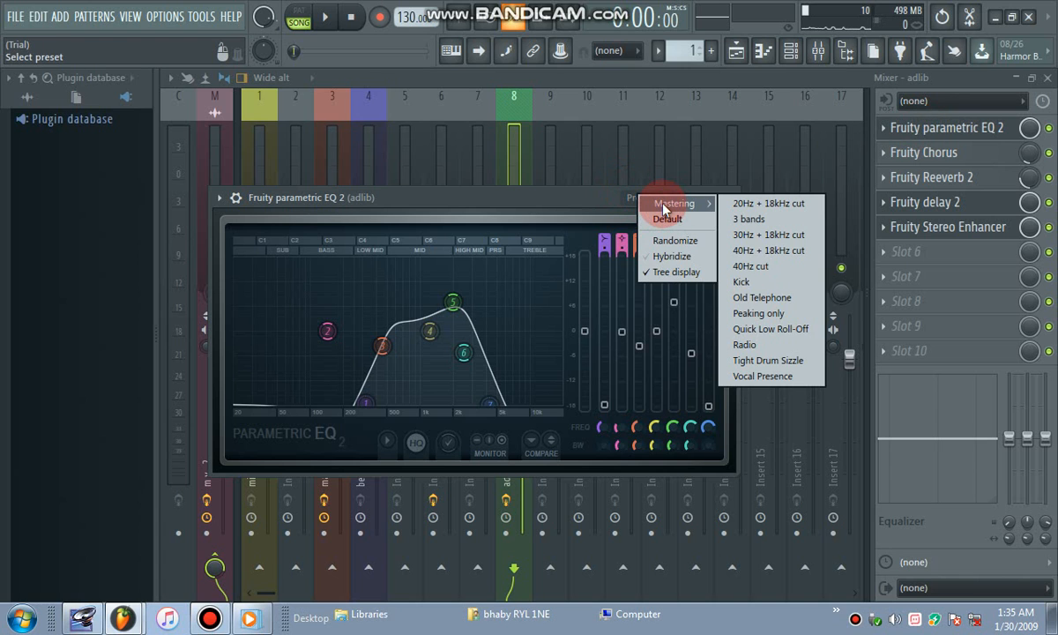
click(779, 357)
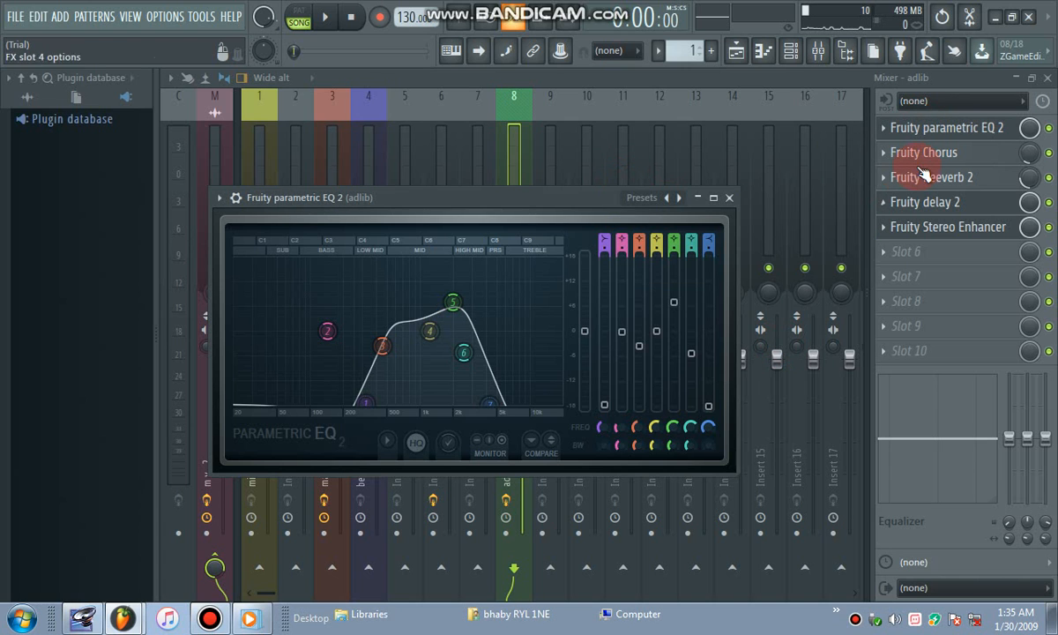
Step: Examine the adlib track's Fruity Chorus settings, its list of replacement plugins and its mix level
click(932, 160)
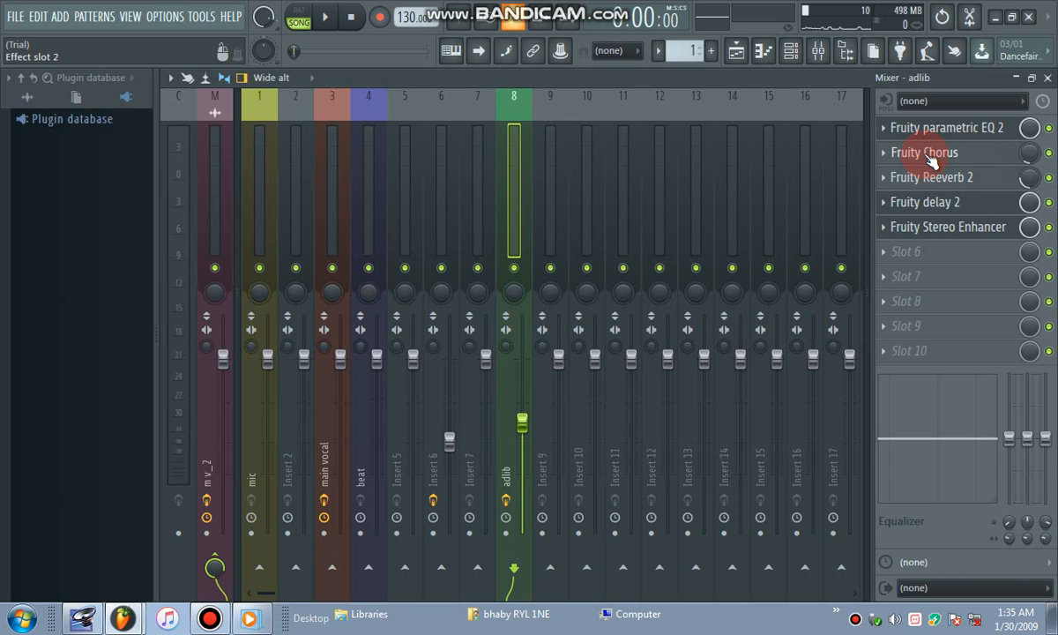
click(932, 161)
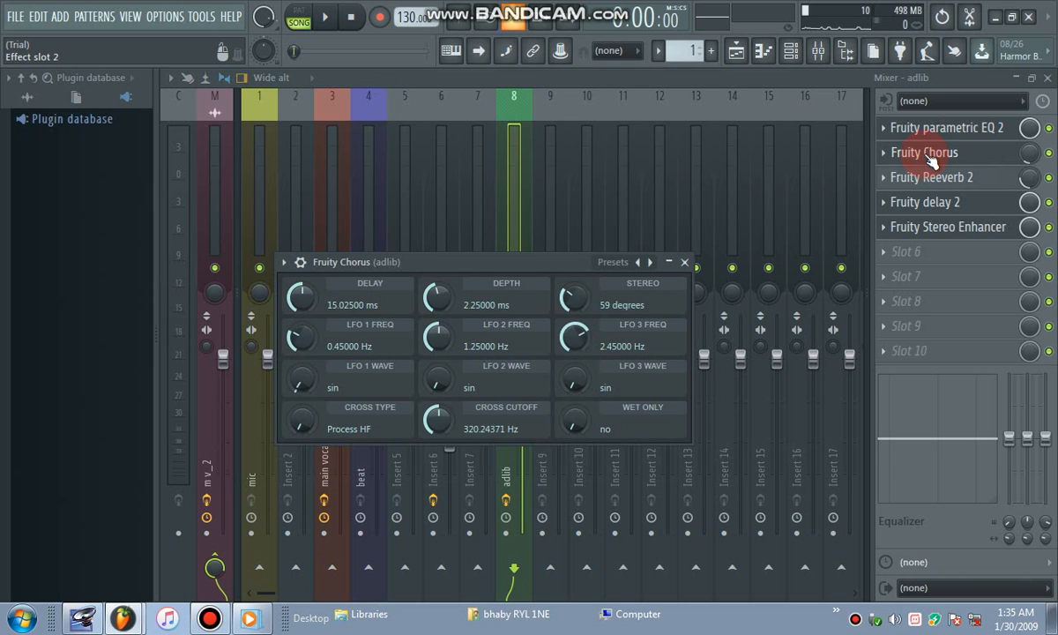
click(884, 157)
mouse_move(893, 177)
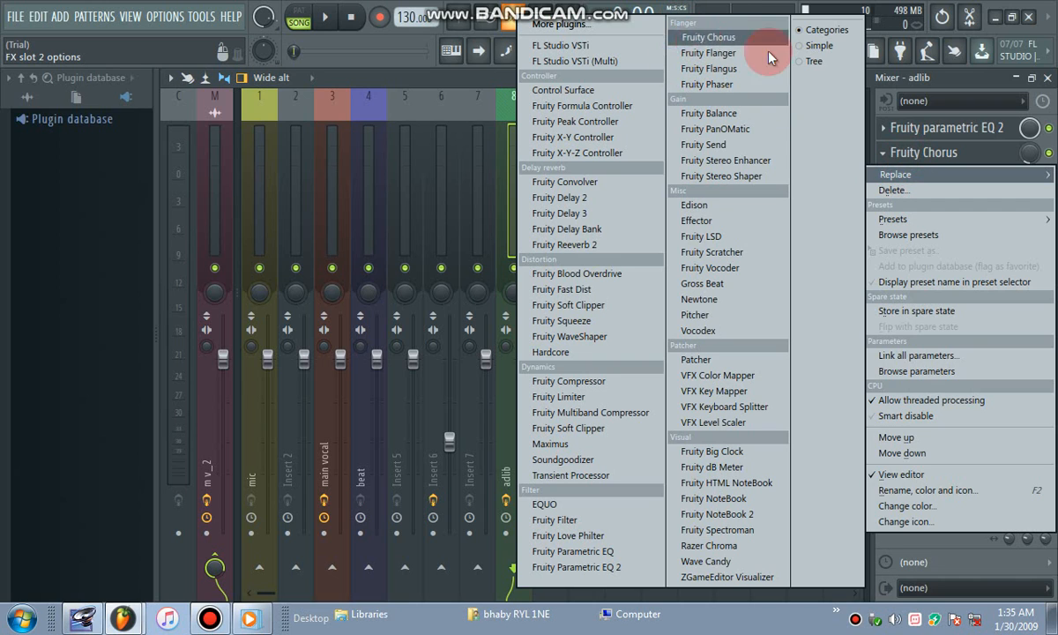
click(955, 155)
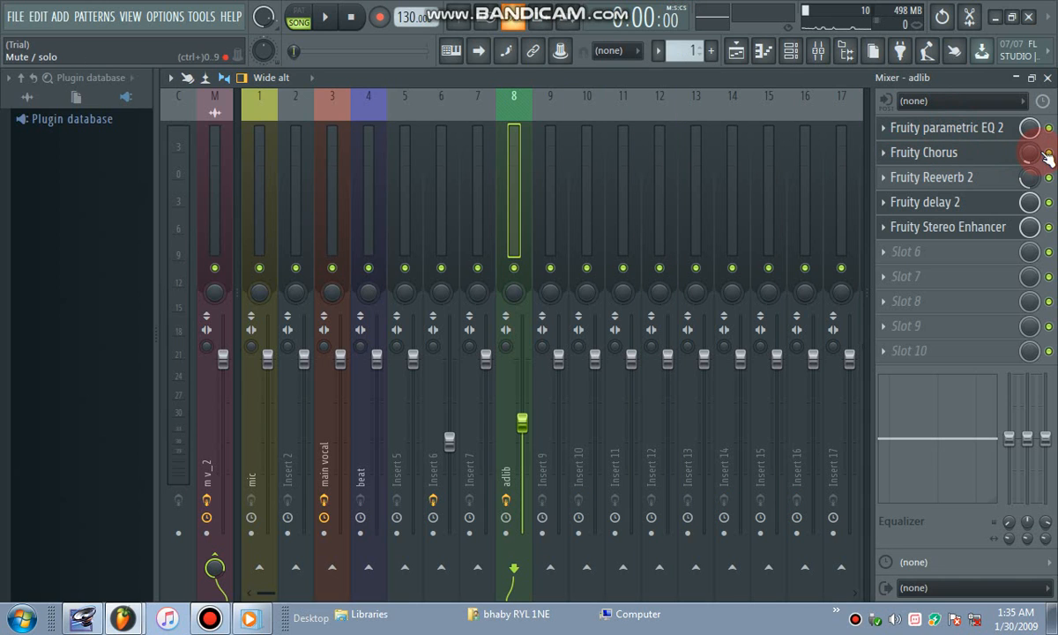
drag(1030, 153, 1030, 152)
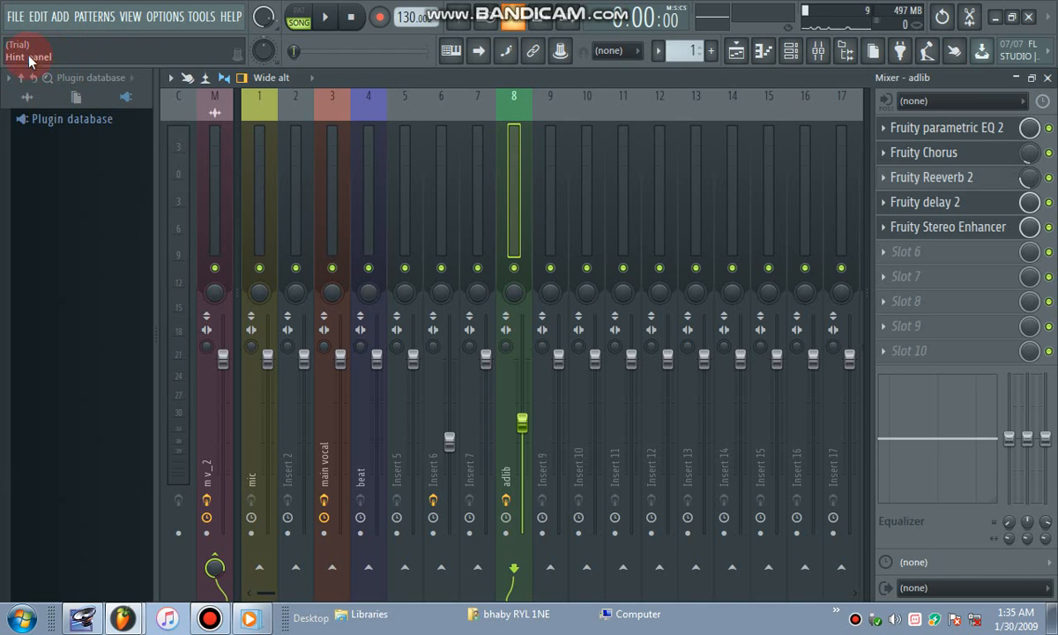
drag(1030, 151, 1029, 147)
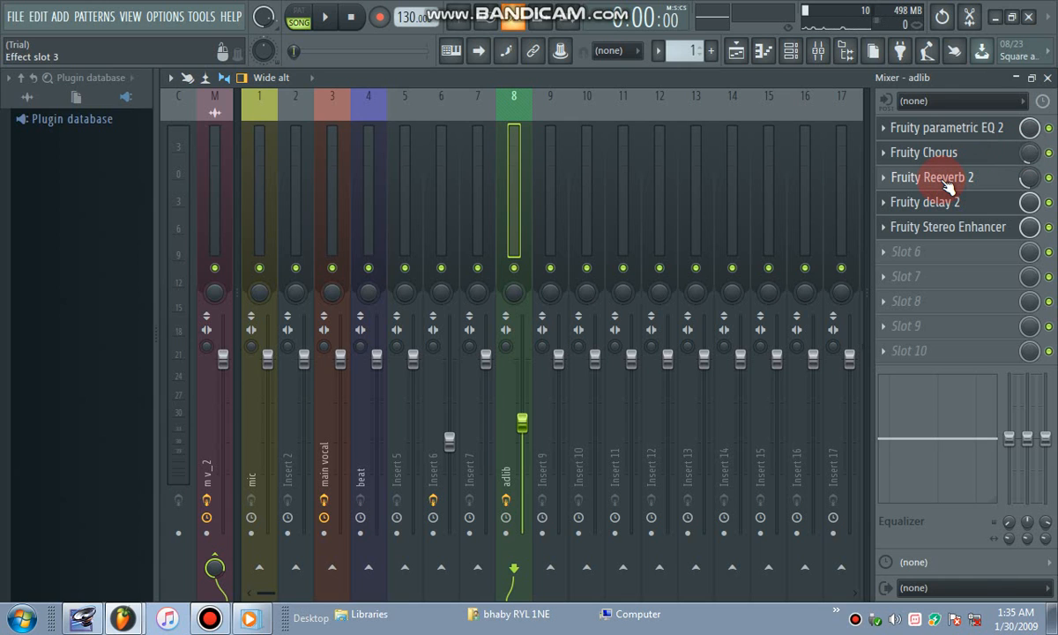
Step: Try a lower wet level in the adlib track's Fruity Reeverb 2 and restore it
click(950, 180)
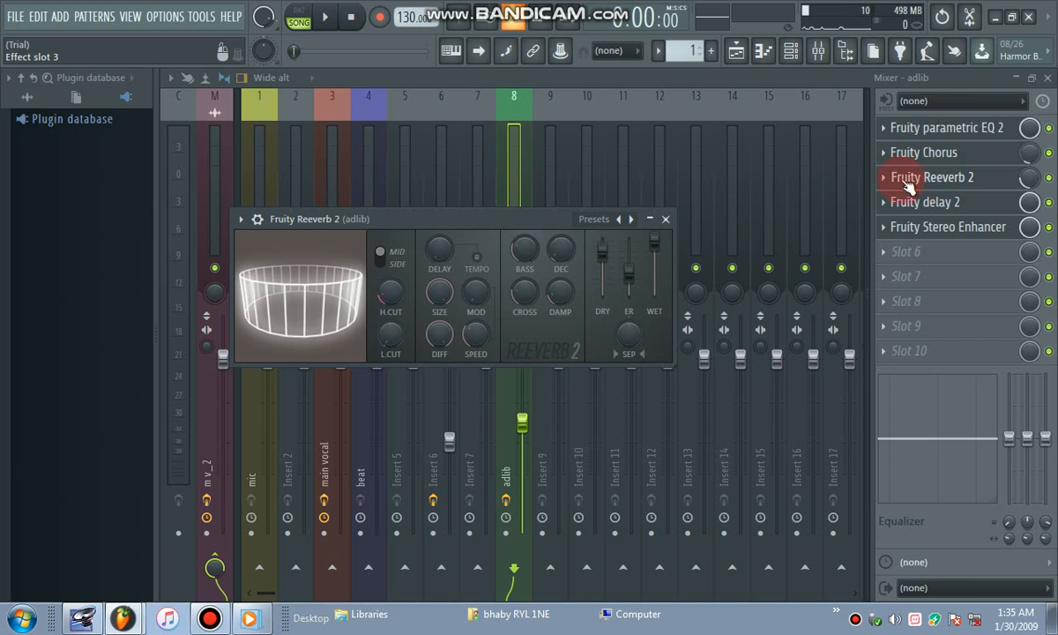
drag(654, 240, 654, 279)
click(383, 288)
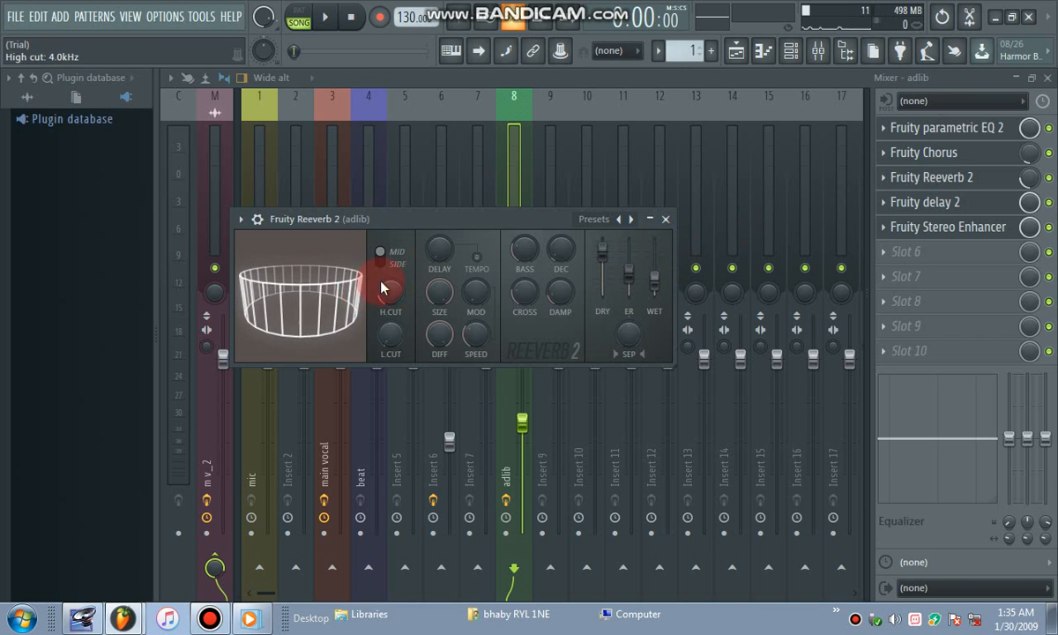
click(475, 292)
drag(437, 288, 437, 245)
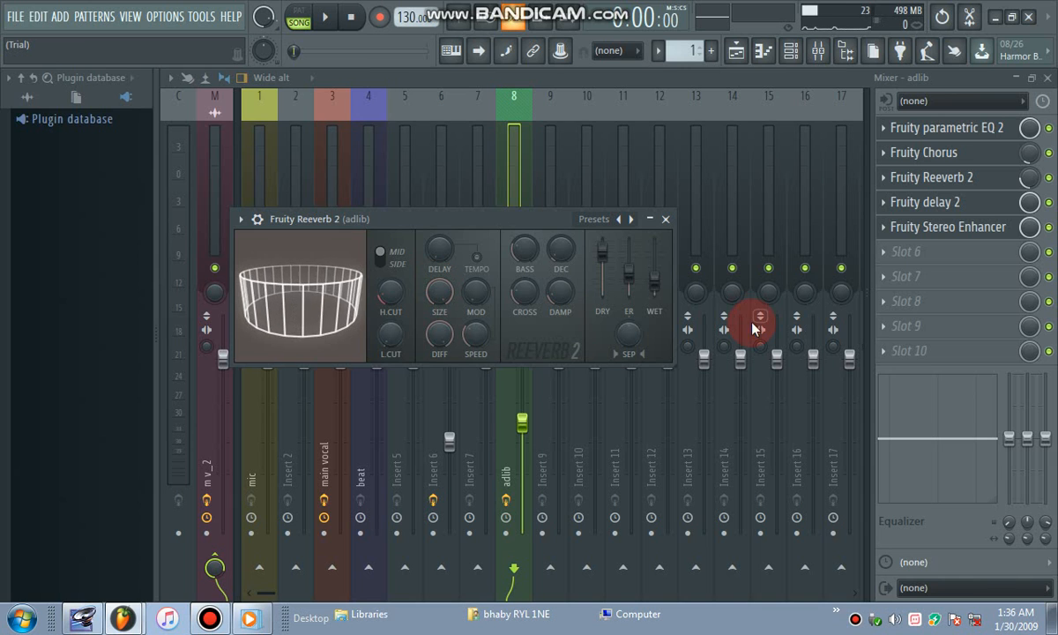
drag(654, 284, 654, 236)
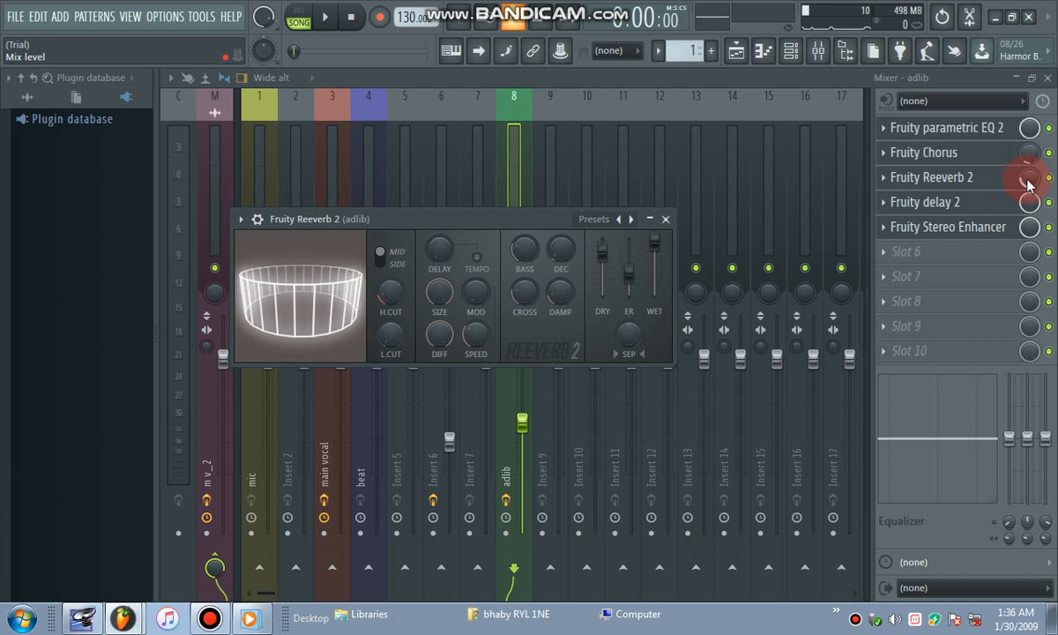
Step: Try the adlib track's Fruity Reeverb 2 at full mix level and audition the song
drag(1028, 181, 1028, 137)
key(space)
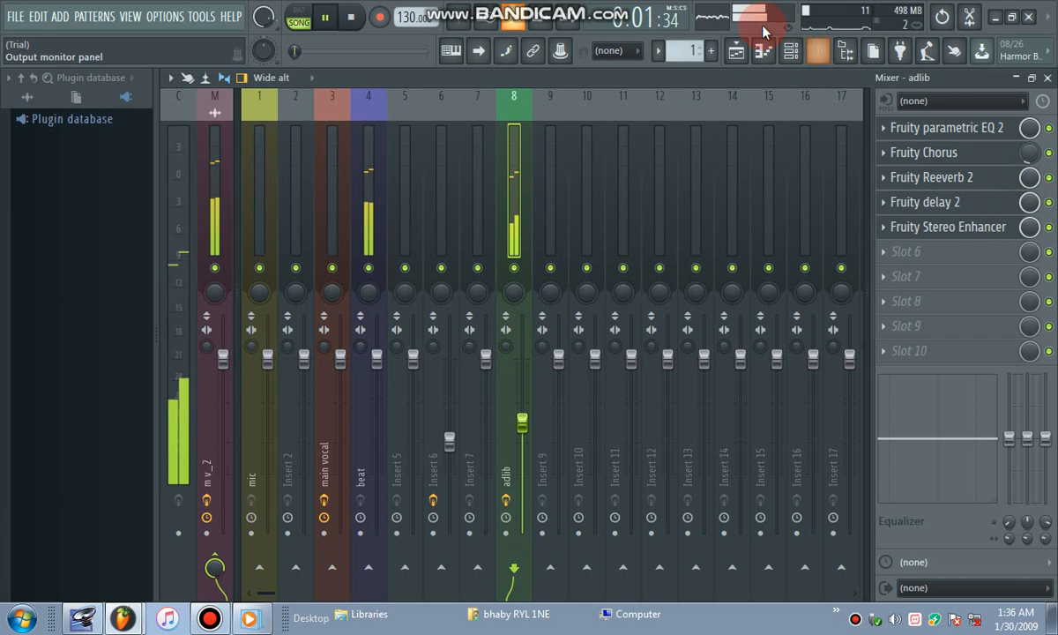
click(798, 50)
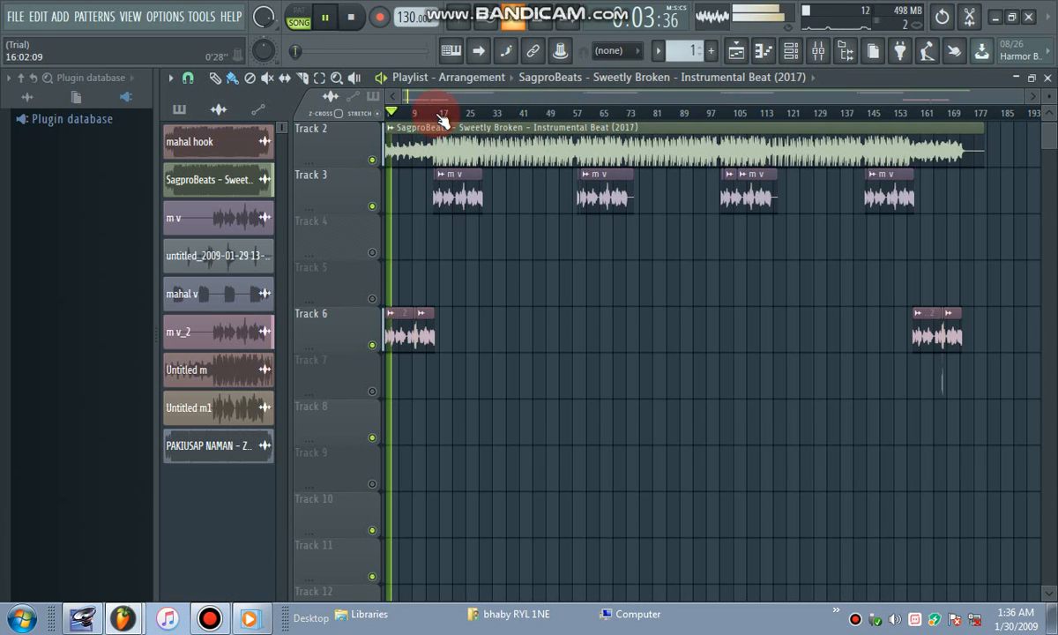
click(818, 50)
key(space)
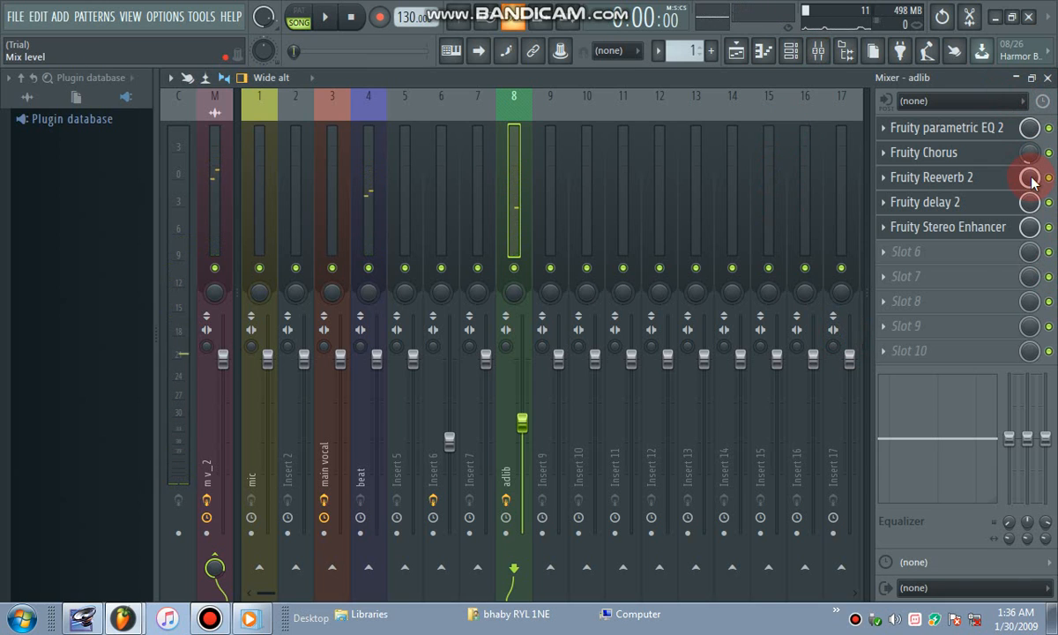
Step: Set the adlib track's Fruity Reeverb 2 mix level to about 28% and audition the song
drag(1034, 181, 1033, 189)
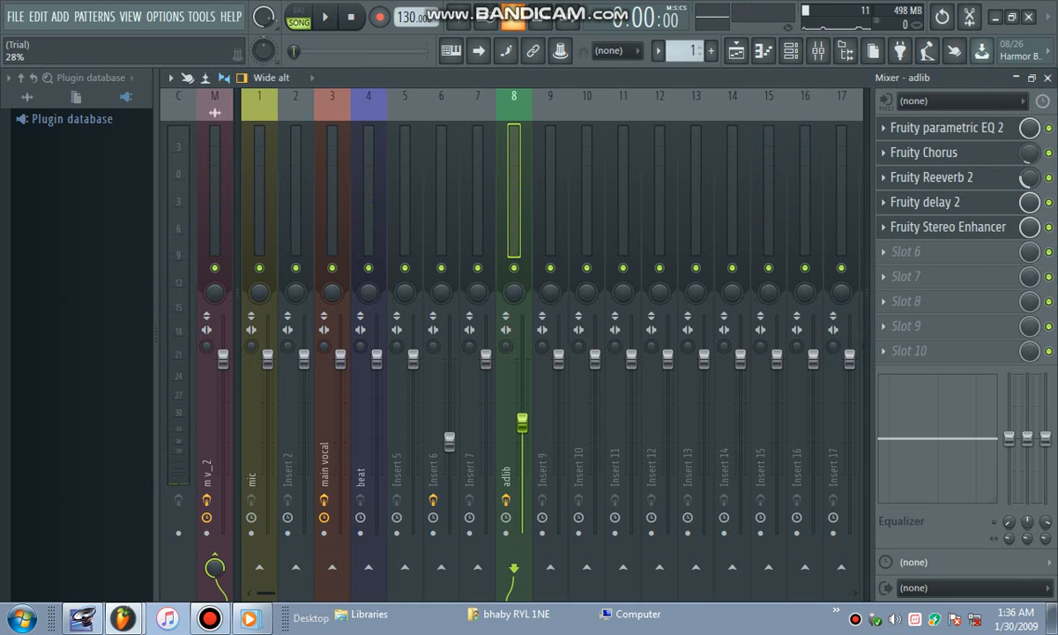
key(space)
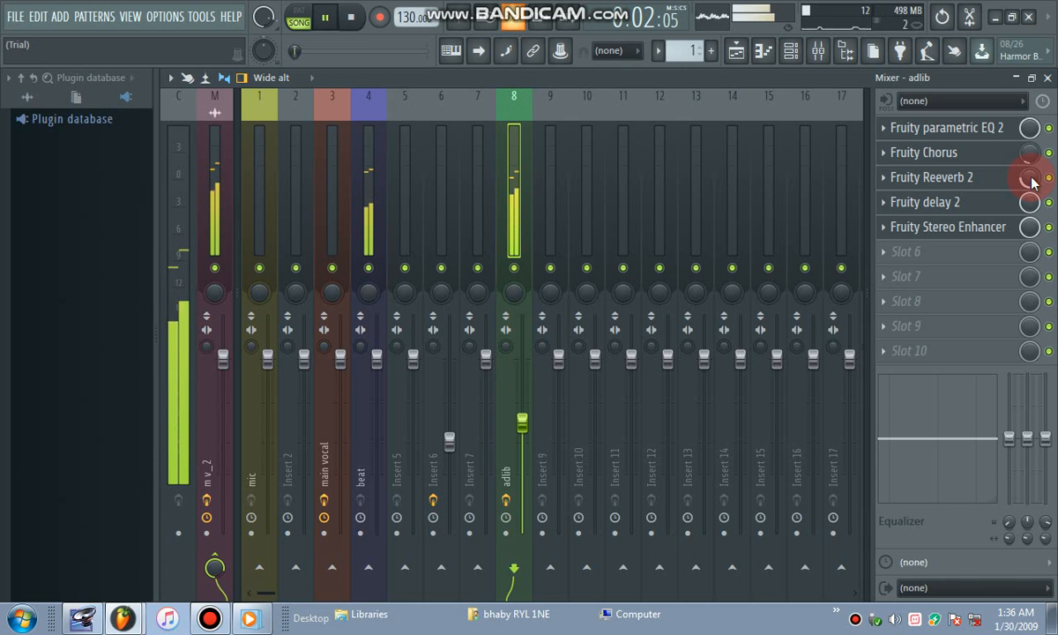
key(space)
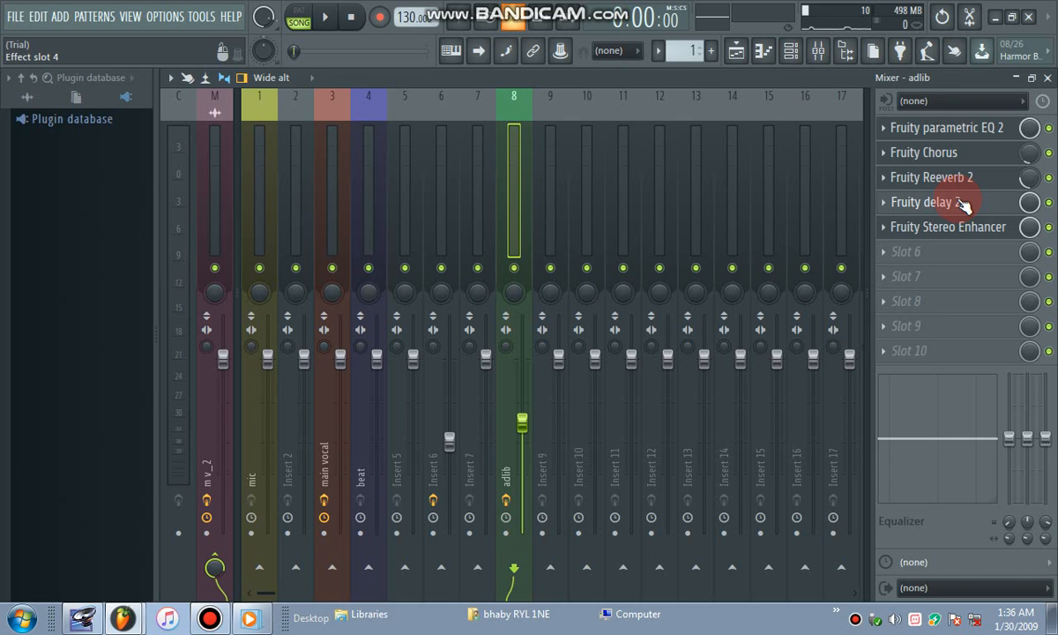
Step: Review the adlib track's Fruity delay 2 settings and set its Fruity Stereo Enhancer panning to 11% right
click(961, 205)
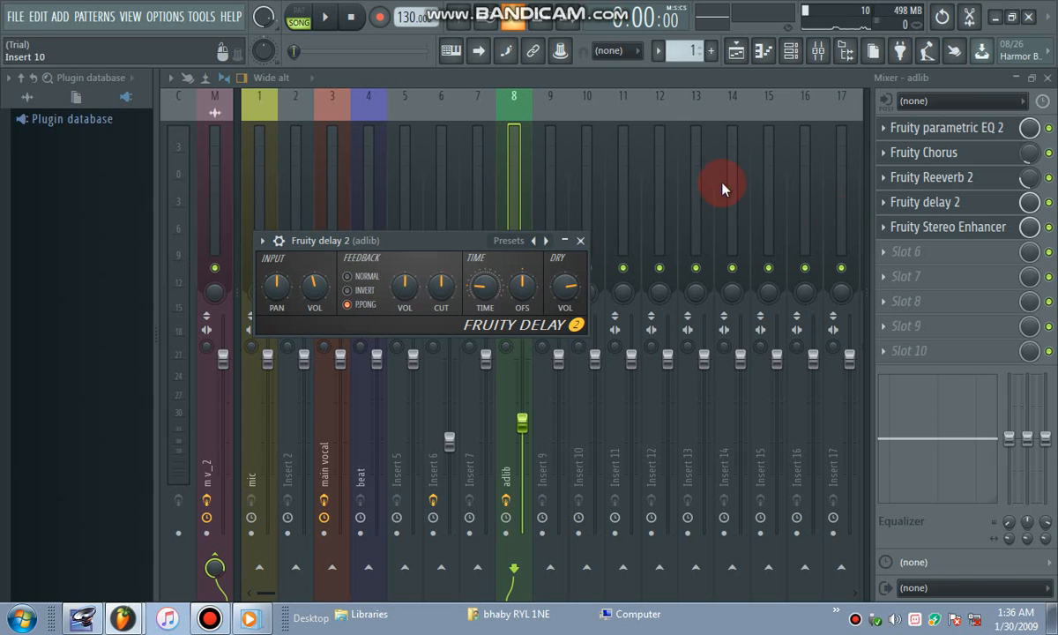
click(977, 231)
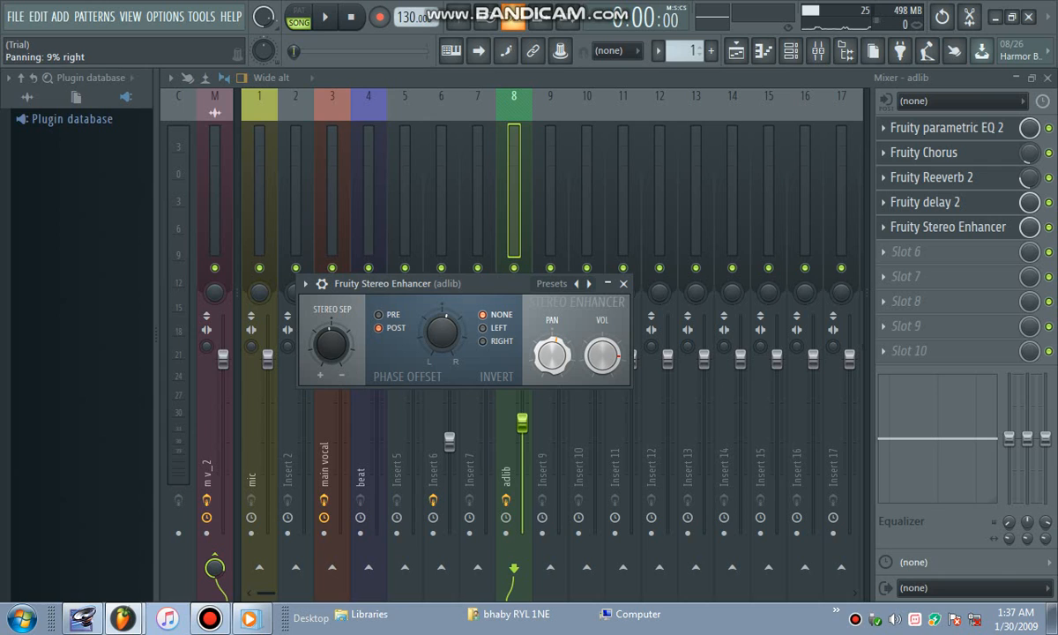
drag(553, 356, 552, 348)
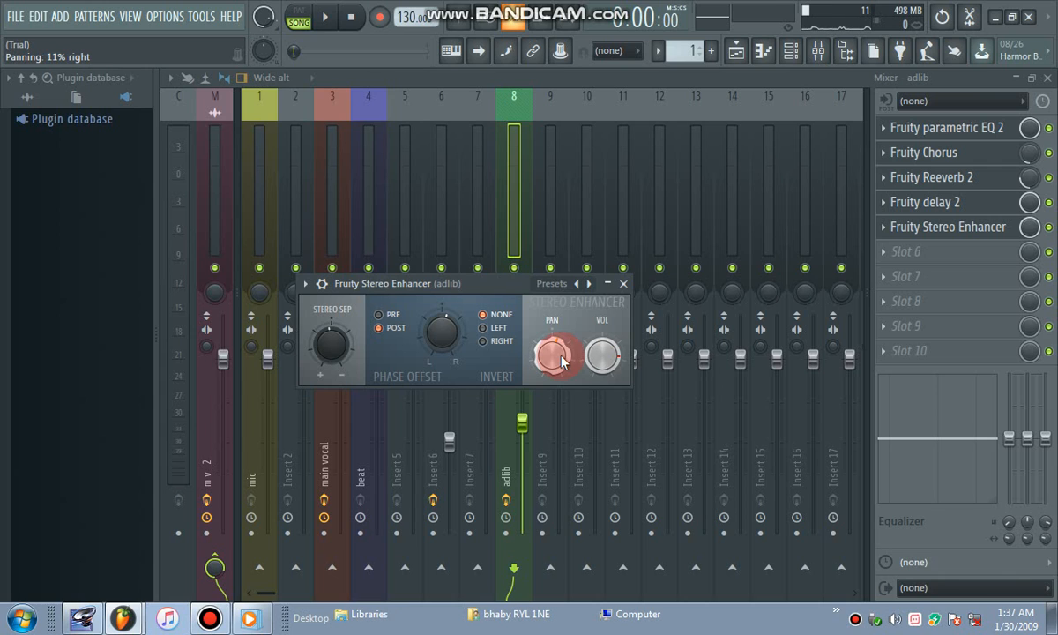
Step: Audition the song and set the adlib track's Fruity Stereo Enhancer panning to 25% right
key(space)
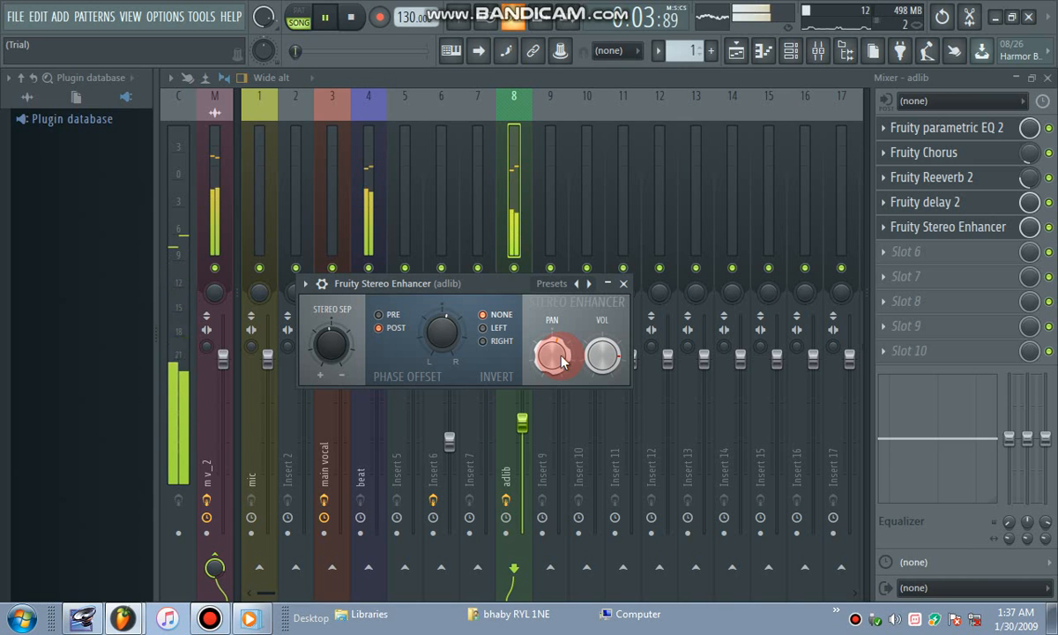
key(space)
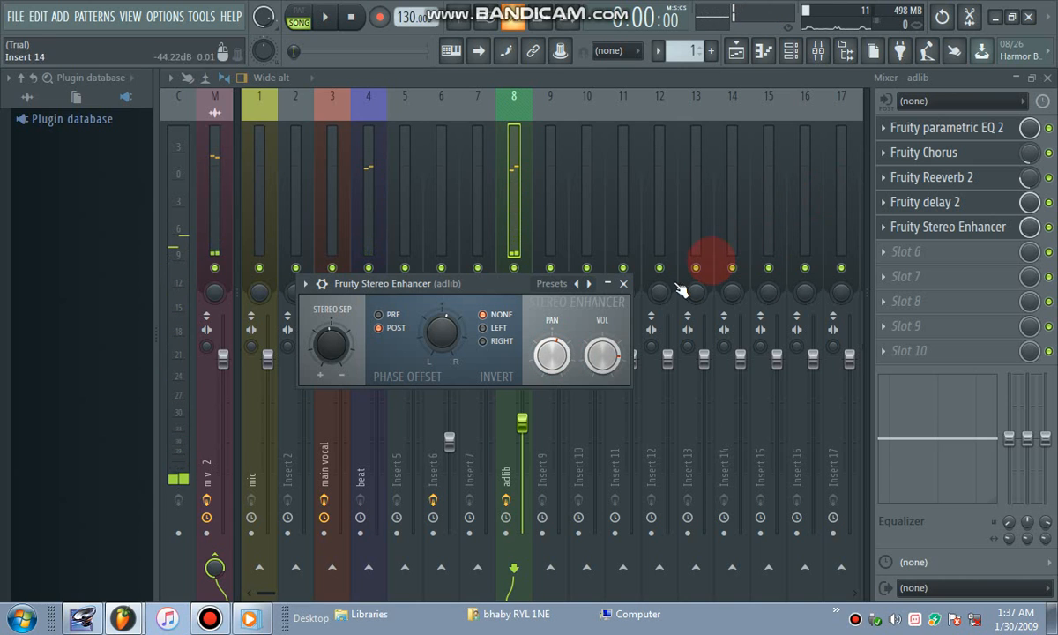
drag(550, 356, 549, 353)
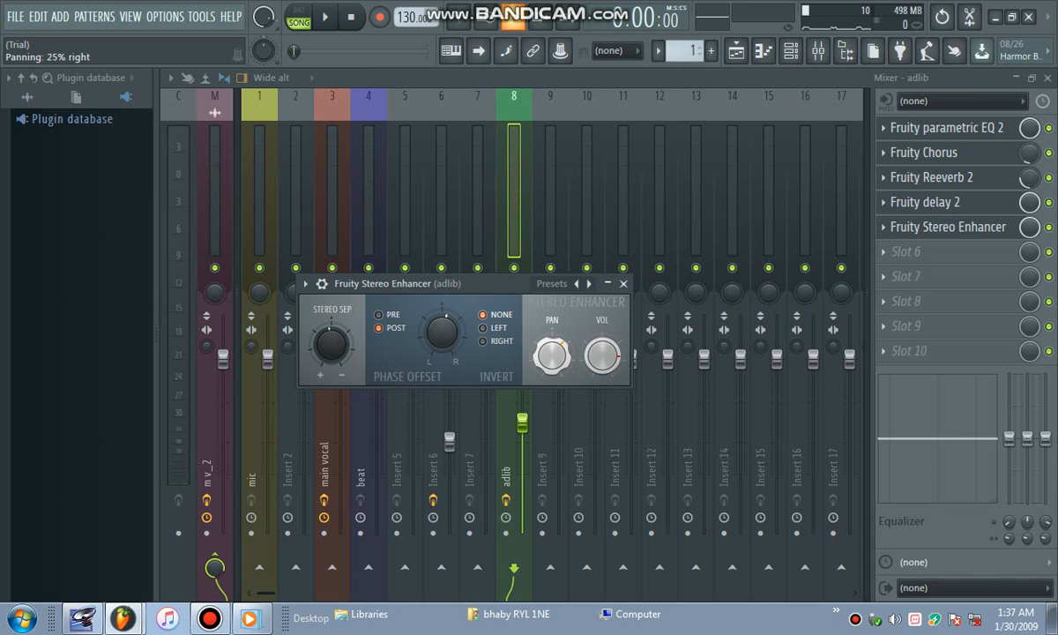
Step: Move the playlist's playback position to about 0:25:84, where the first vocal clip on Track 3 starts
click(819, 51)
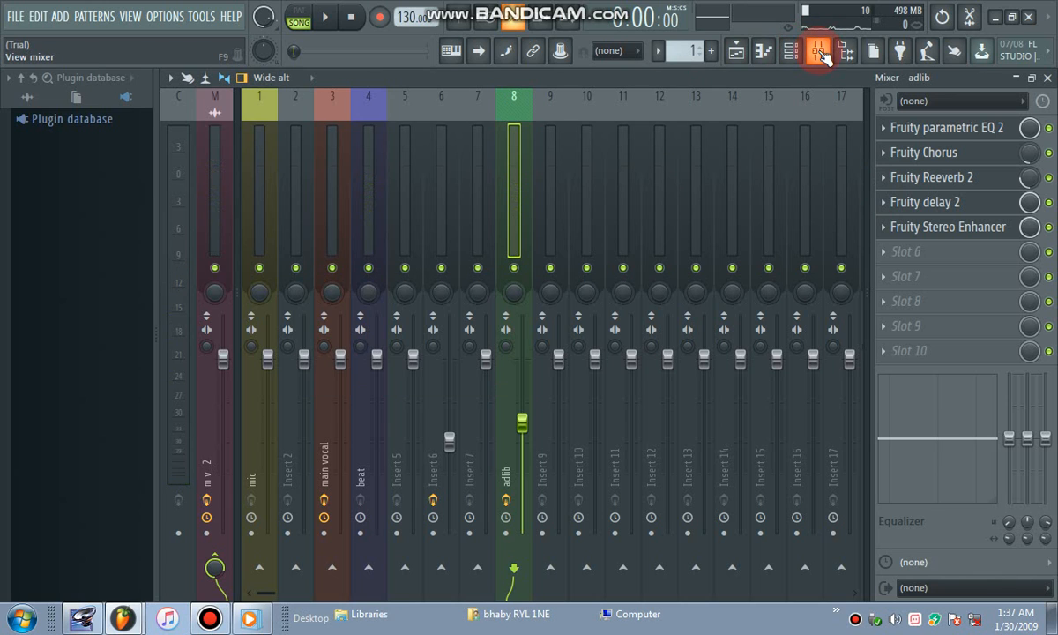
click(342, 358)
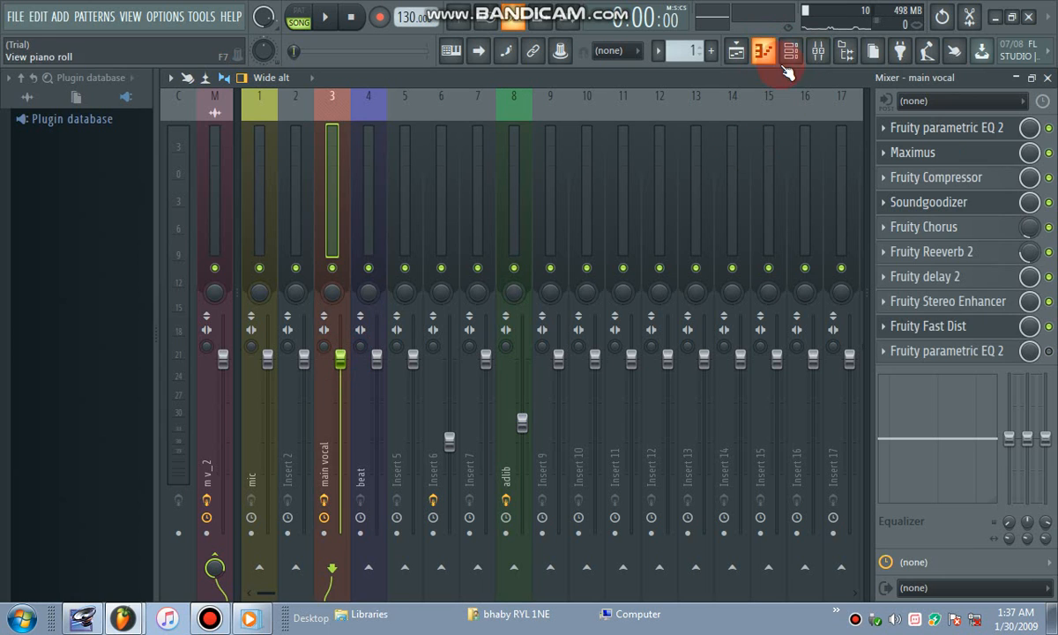
click(822, 49)
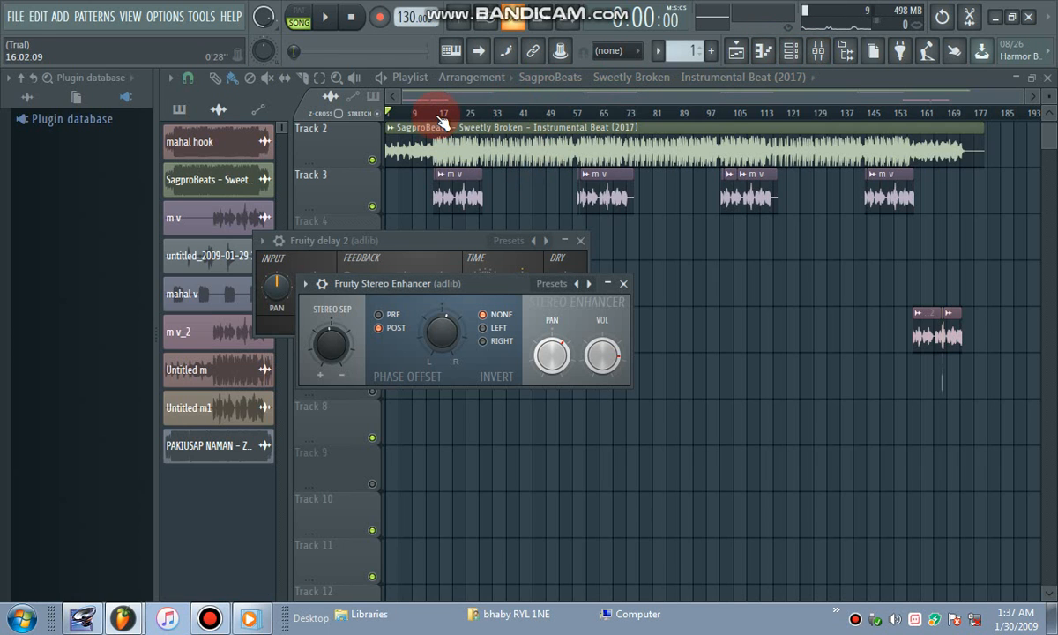
click(439, 116)
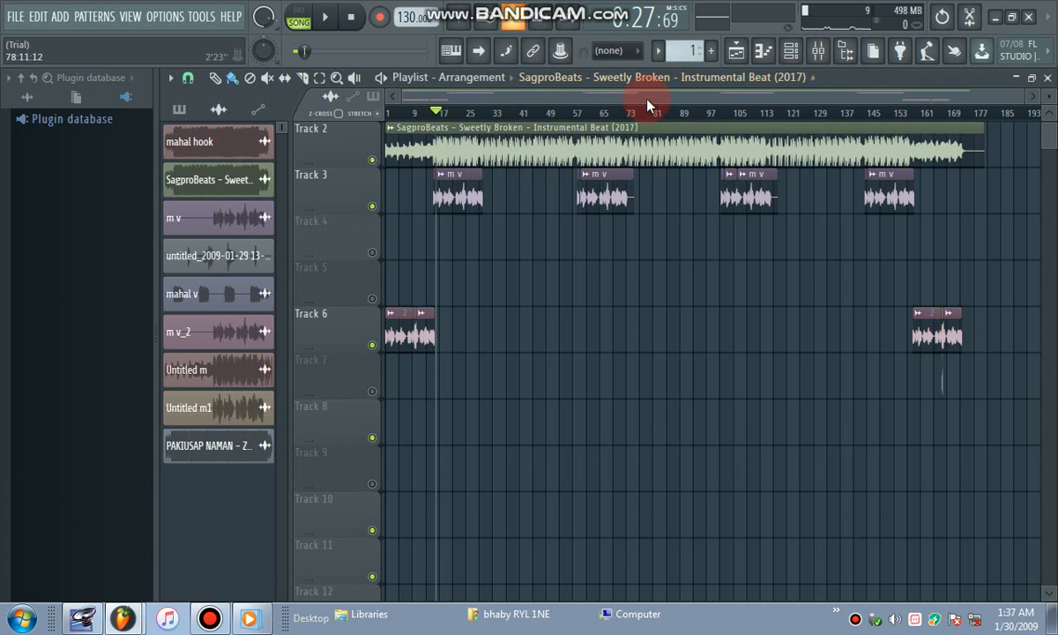
mouse_move(671, 7)
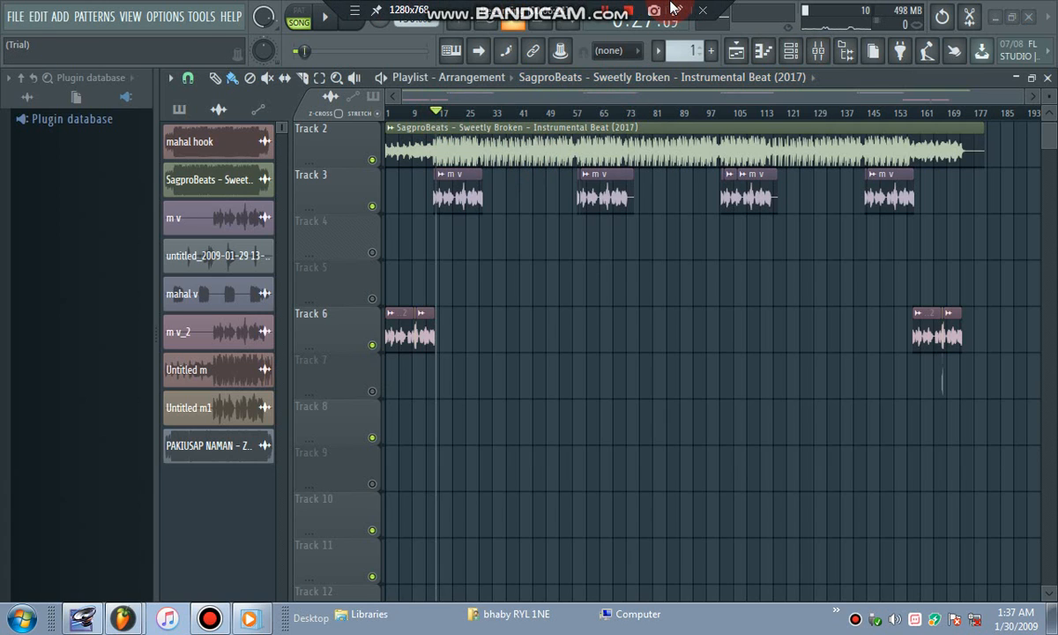
mouse_move(436, 112)
mouse_down()
mouse_move(421, 111)
mouse_move(440, 115)
mouse_move(432, 111)
mouse_up()
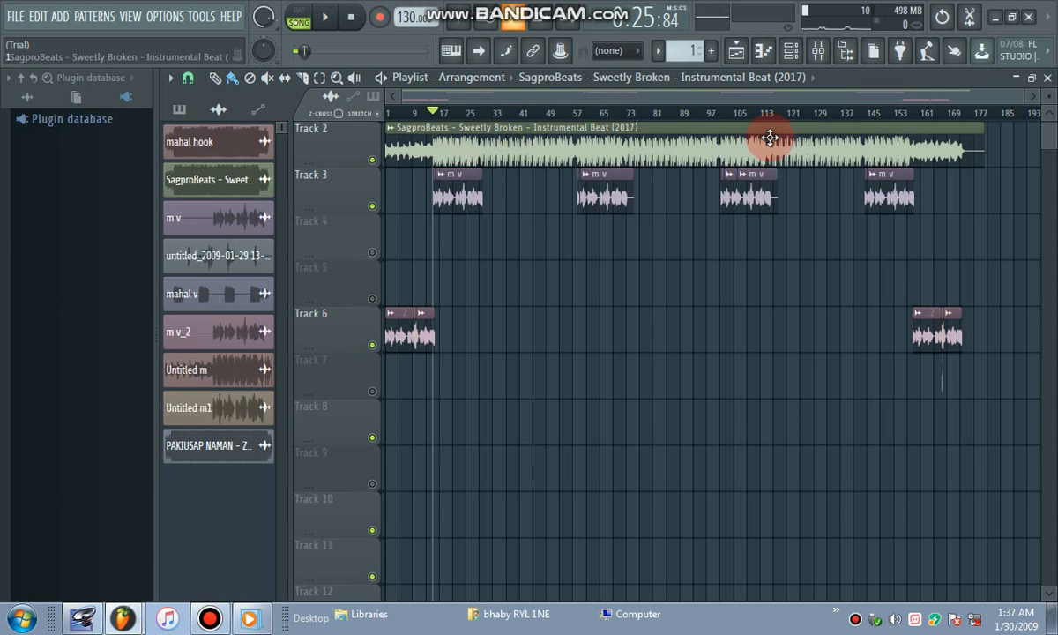
Step: Audition the song from the first Track 3 vocal clip in the mixer, with the main vocal track selected
click(820, 51)
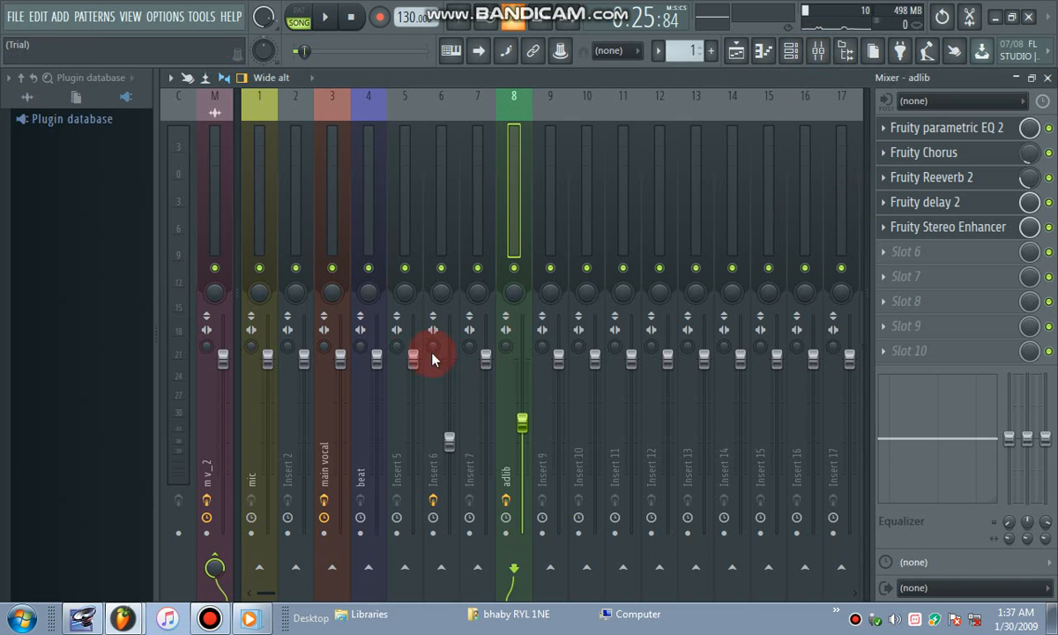
key(space)
click(377, 359)
click(340, 358)
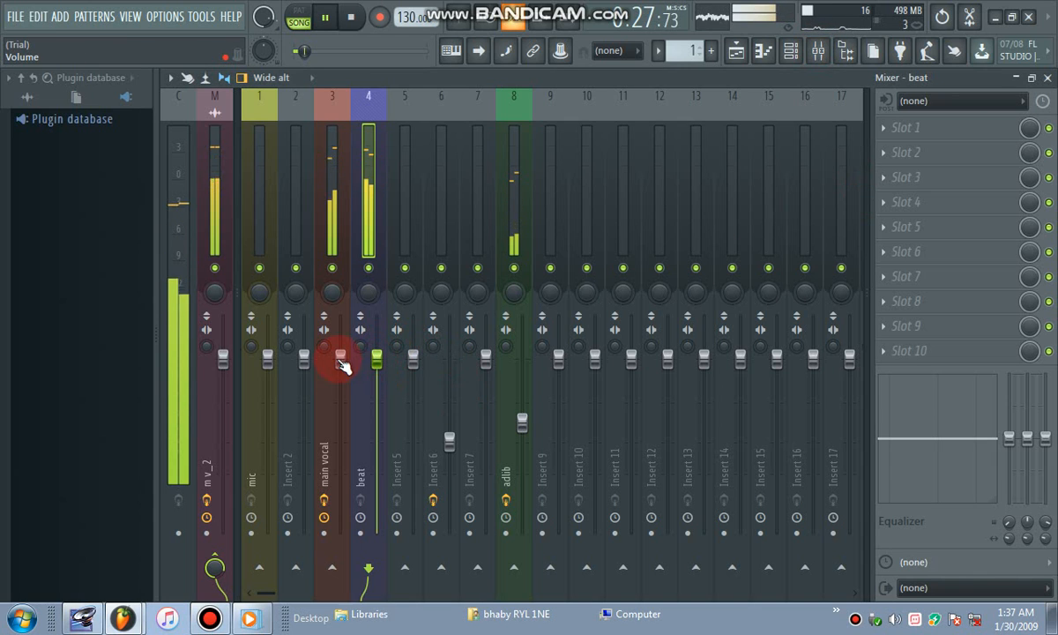
click(770, 267)
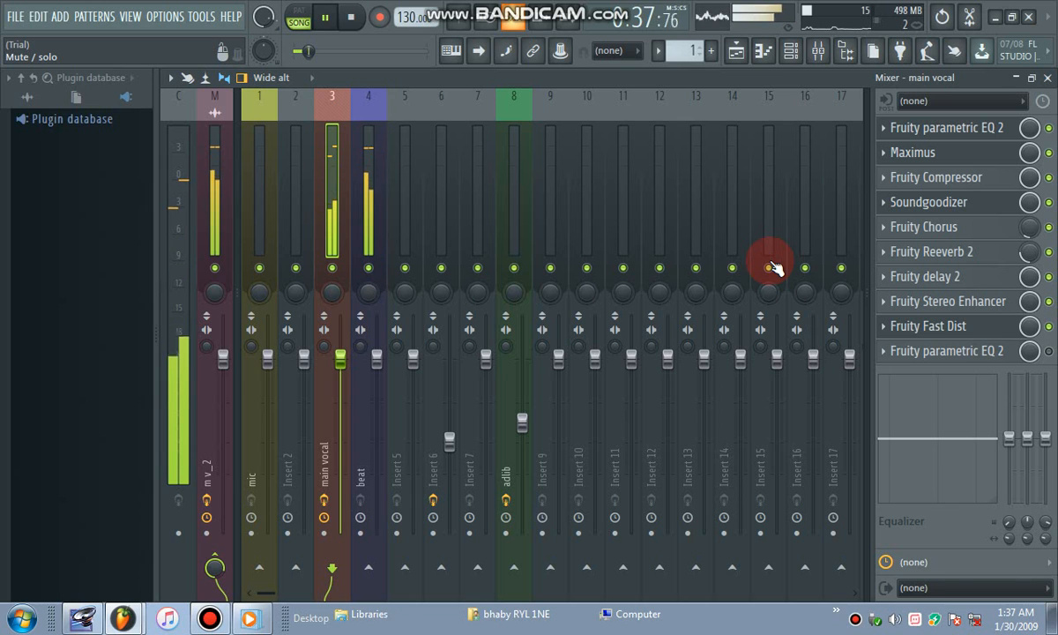
key(space)
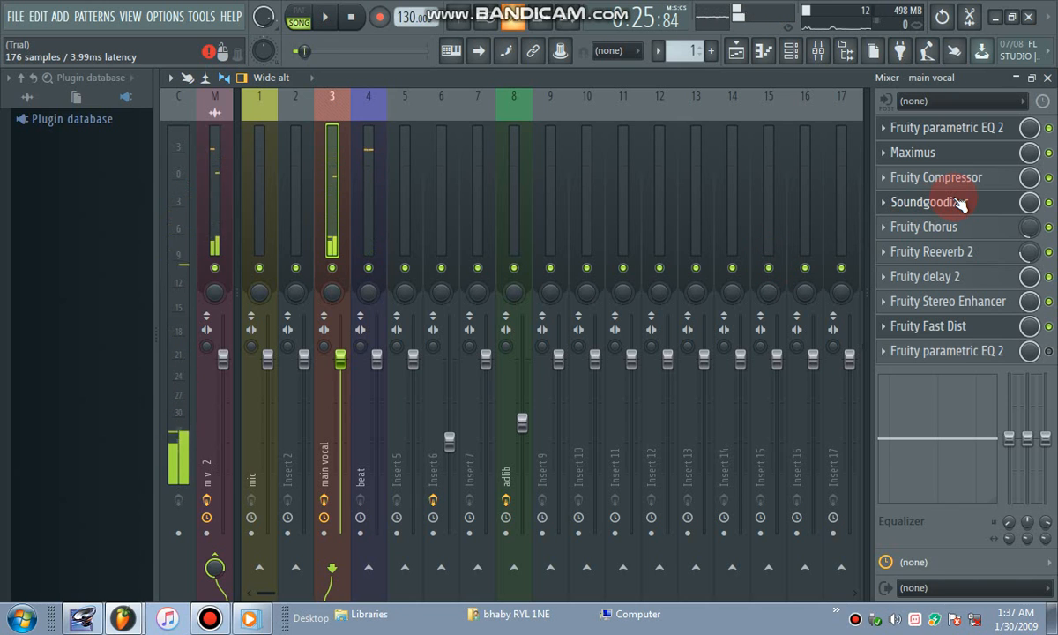
Step: Set band 1 of the main vocal track's first Fruity parametric EQ 2 to Steep 8 order and High pass type
click(945, 129)
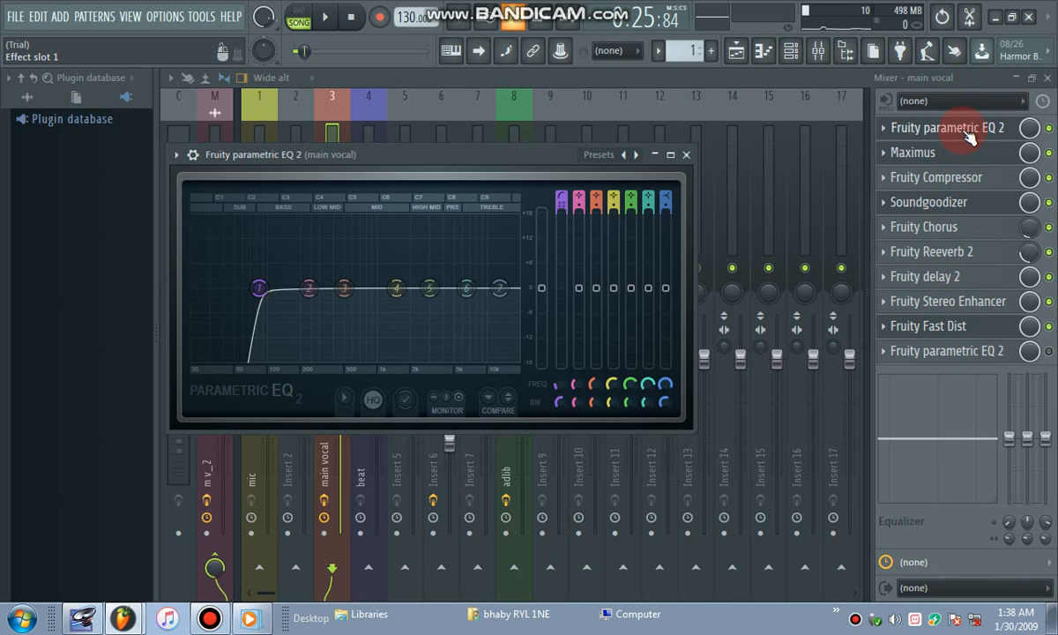
click(260, 289)
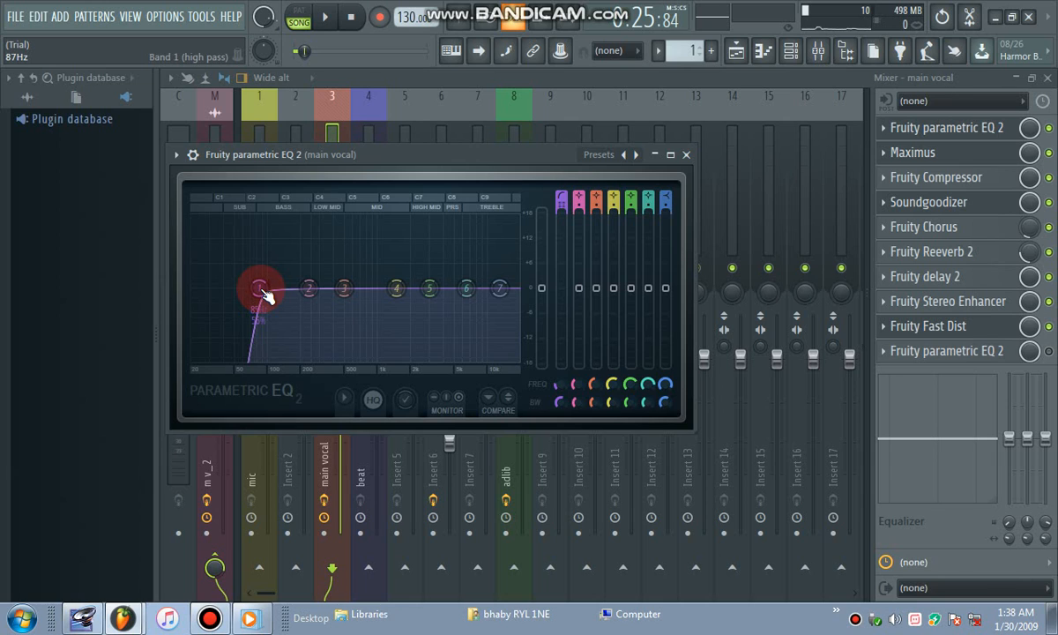
right_click(262, 292)
click(285, 332)
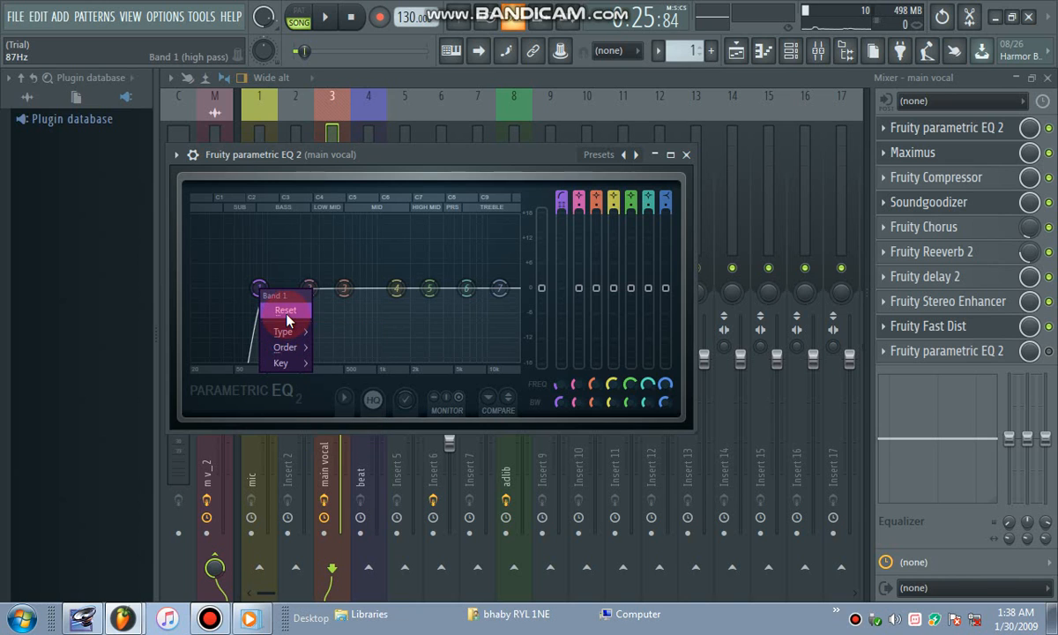
click(289, 347)
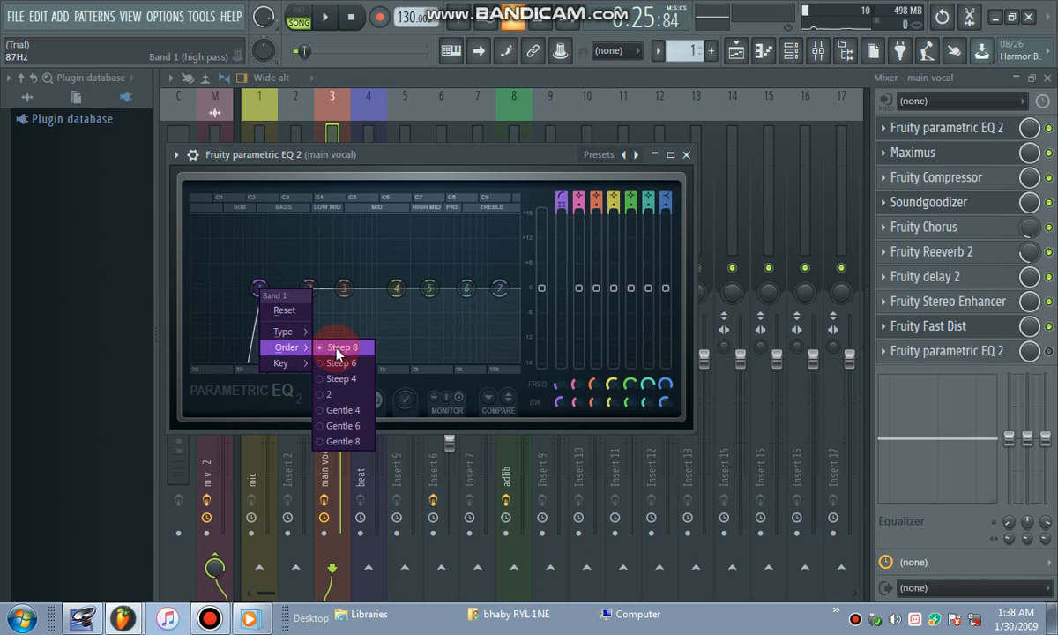
click(336, 348)
right_click(257, 289)
click(291, 332)
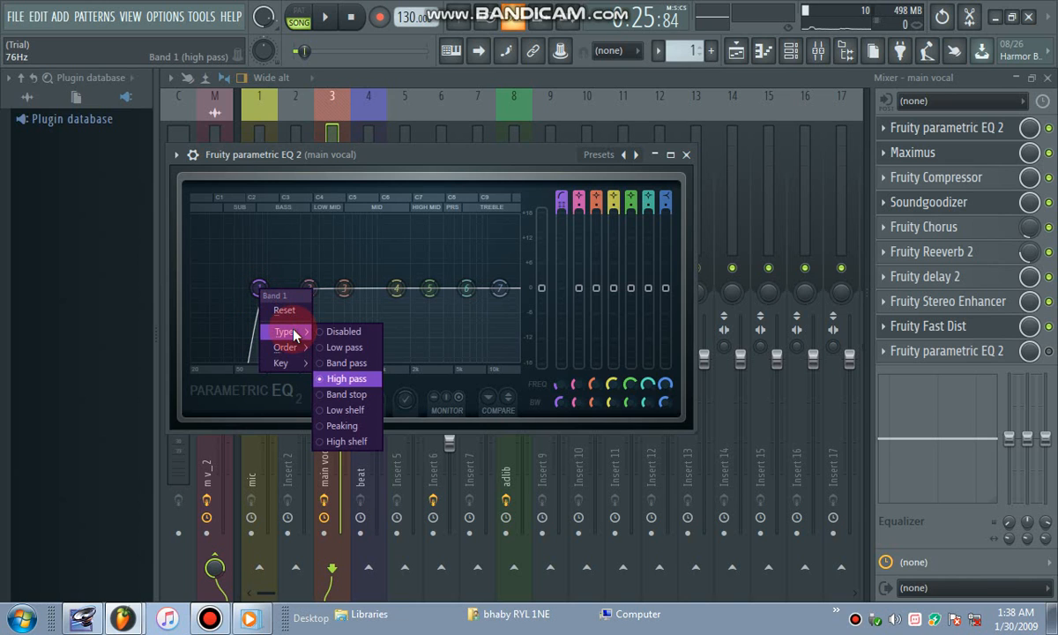
click(353, 379)
Step: Try a 61% bandwidth on band 1 of the main vocal's EQ and restore it to 56%
drag(256, 289, 258, 289)
scroll(258, 290, up, 3)
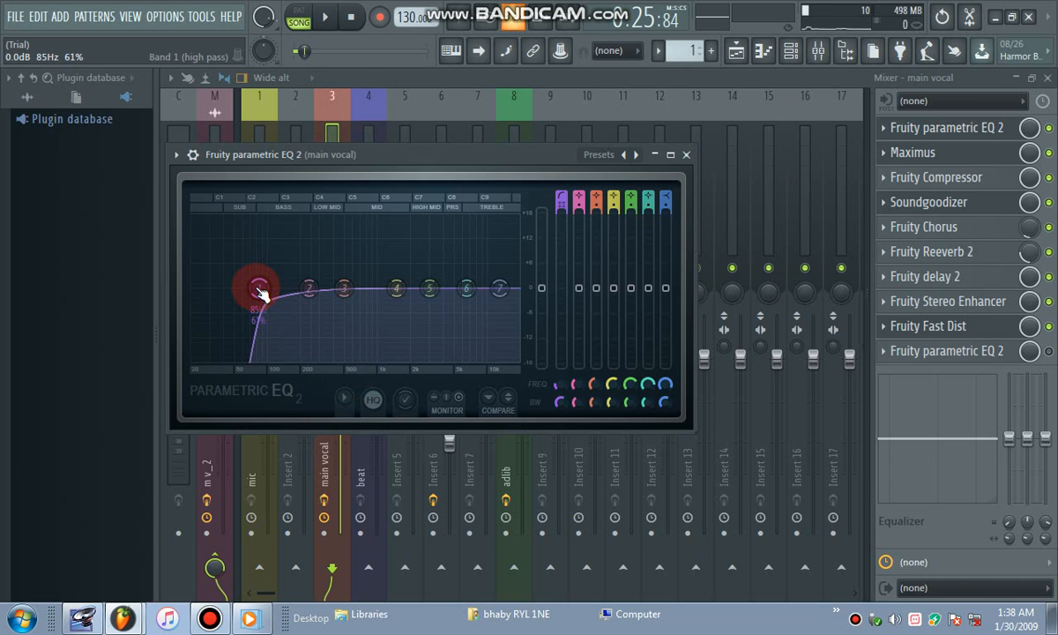
scroll(261, 294, down, 2)
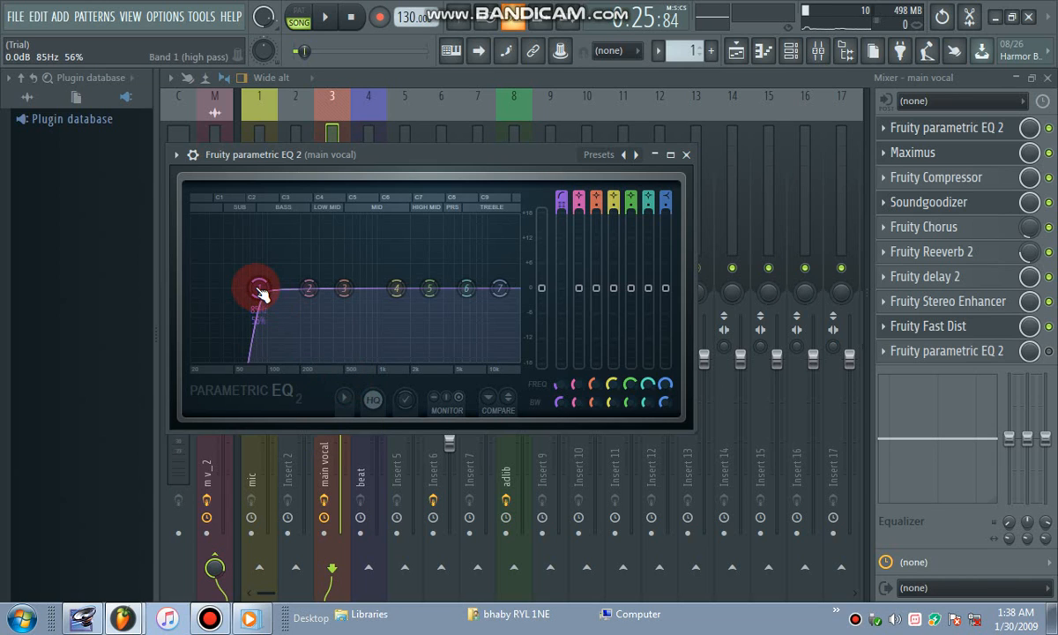
scroll(261, 294, up, 2)
scroll(261, 294, down, 2)
scroll(261, 293, up, 2)
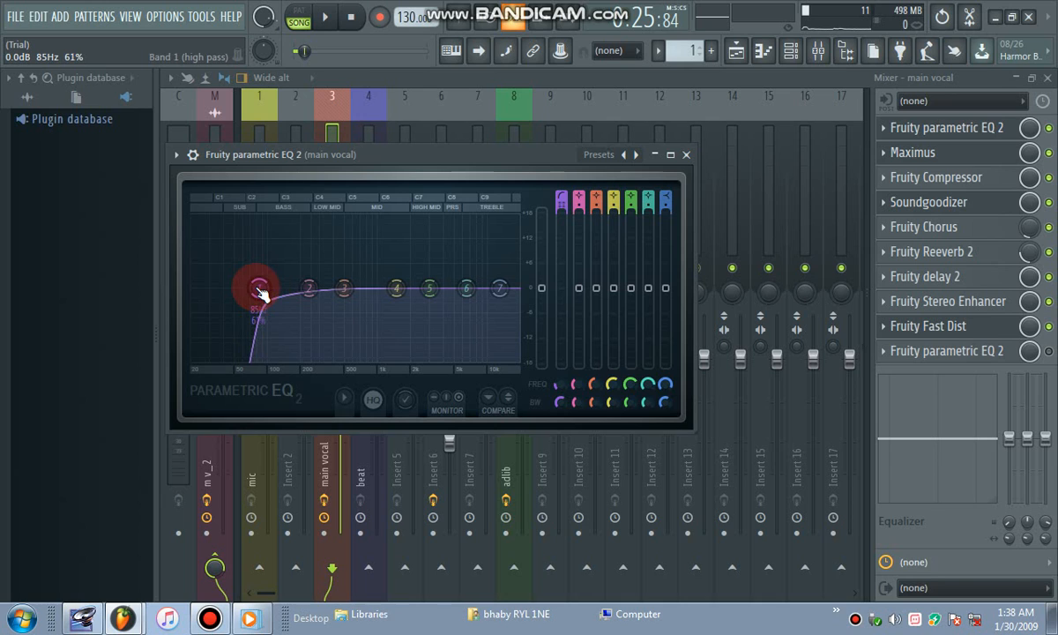
scroll(261, 294, down, 2)
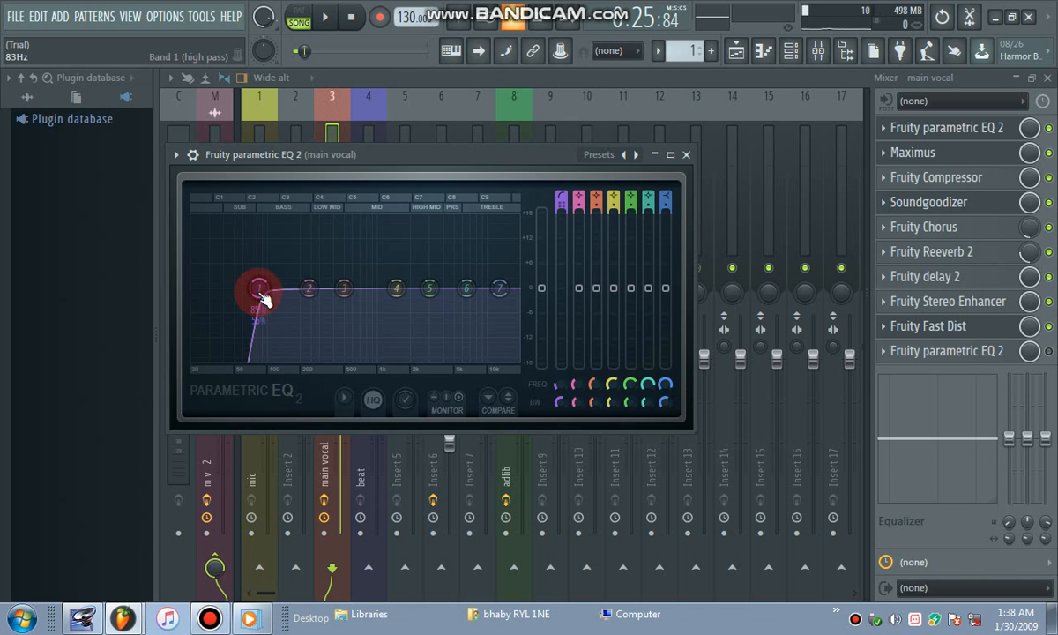
Step: Try shifting the high-pass band's frequency in the main vocal's EQ while auditioning the song, and return it to 85 Hz
mouse_move(263, 303)
mouse_down()
mouse_move(296, 287)
mouse_move(270, 291)
mouse_up()
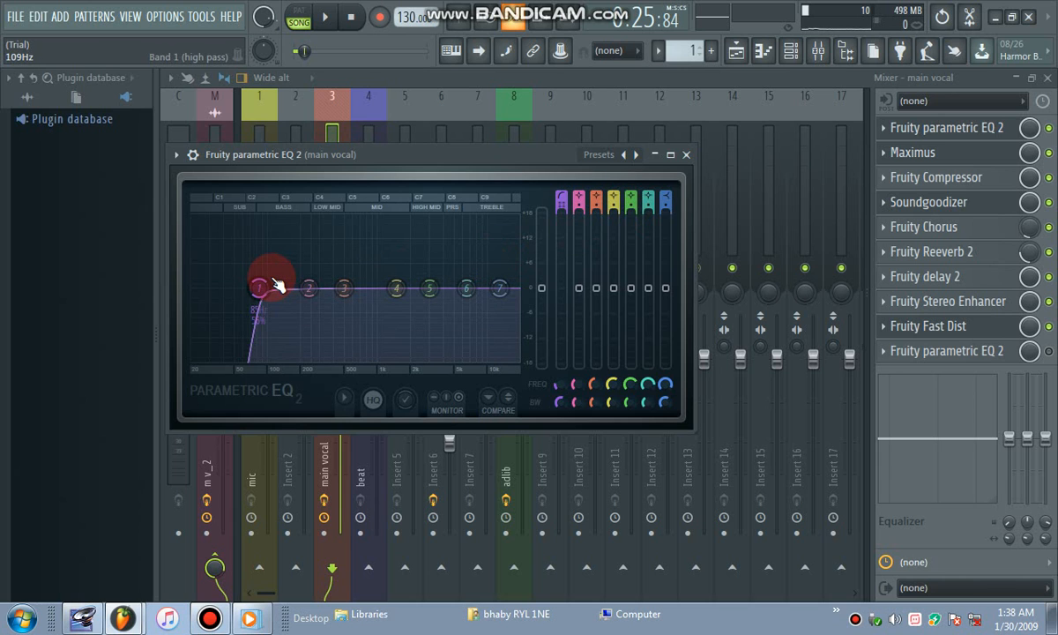
key(space)
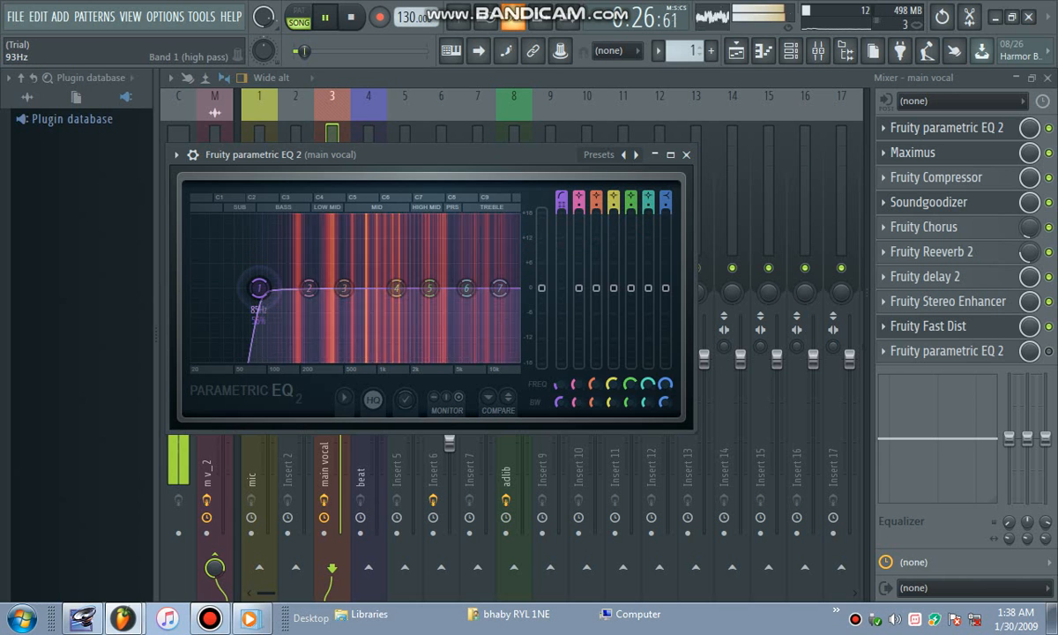
mouse_move(274, 287)
mouse_down()
mouse_move(377, 288)
mouse_move(259, 288)
mouse_up()
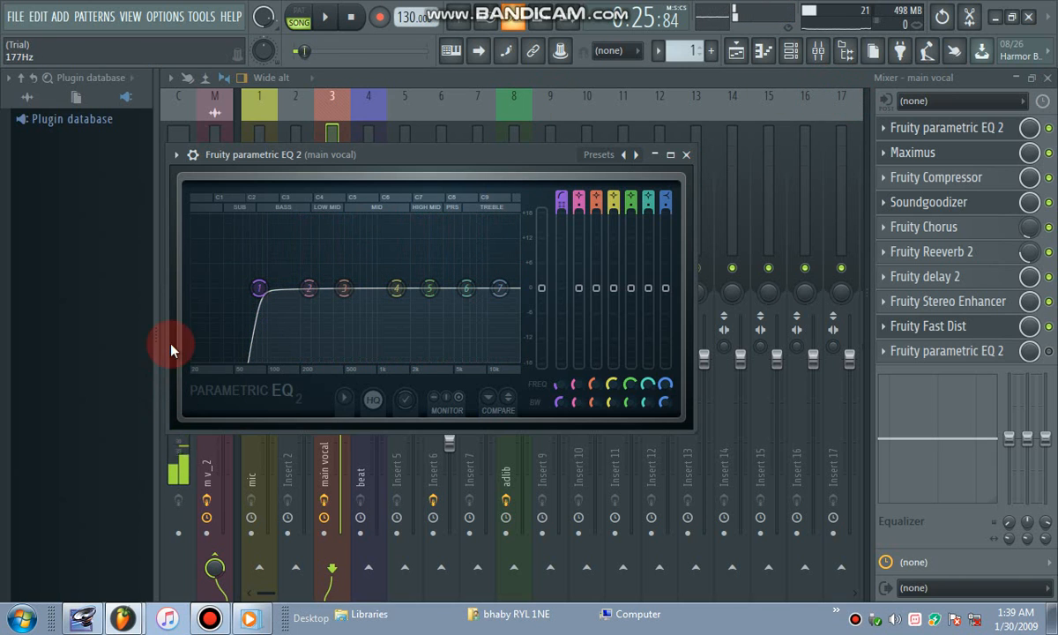
drag(259, 289, 259, 289)
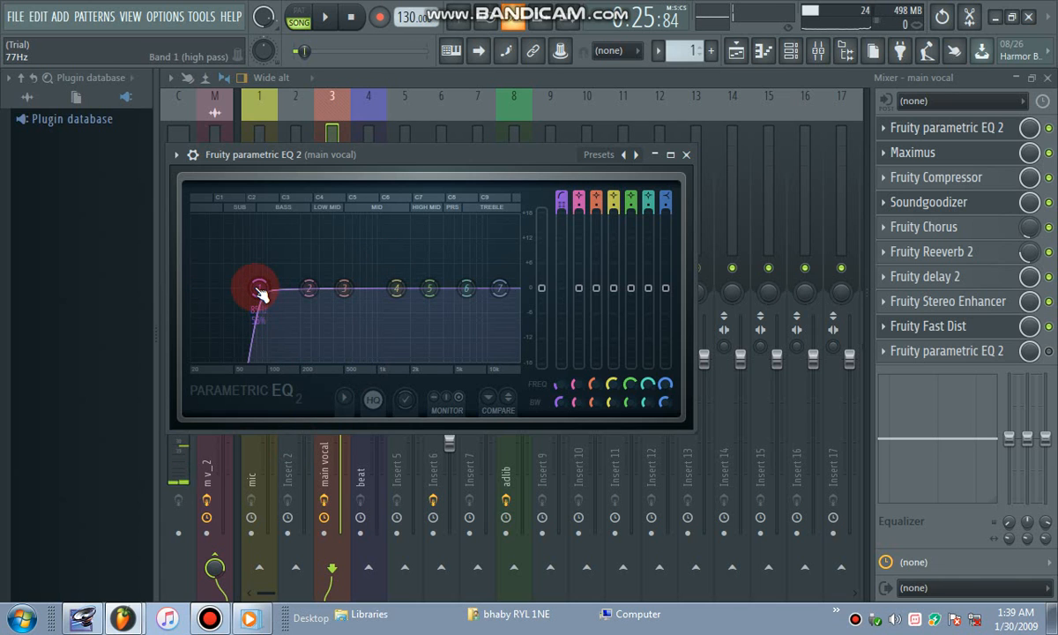
Step: Load the De-esser split-band preset into the main vocal track's Maximus
click(961, 153)
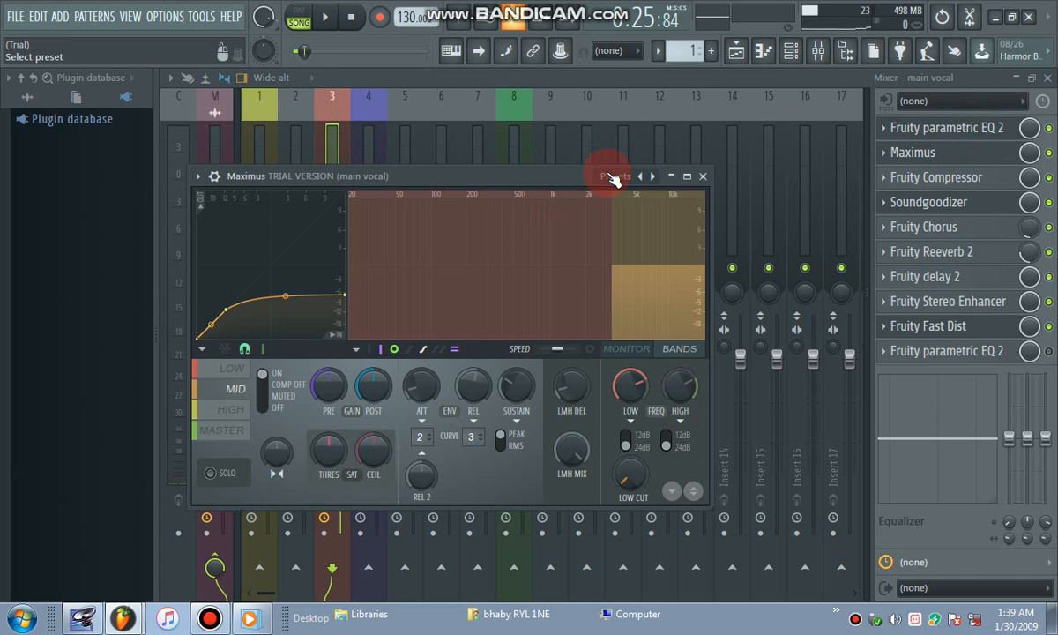
click(607, 177)
mouse_move(680, 182)
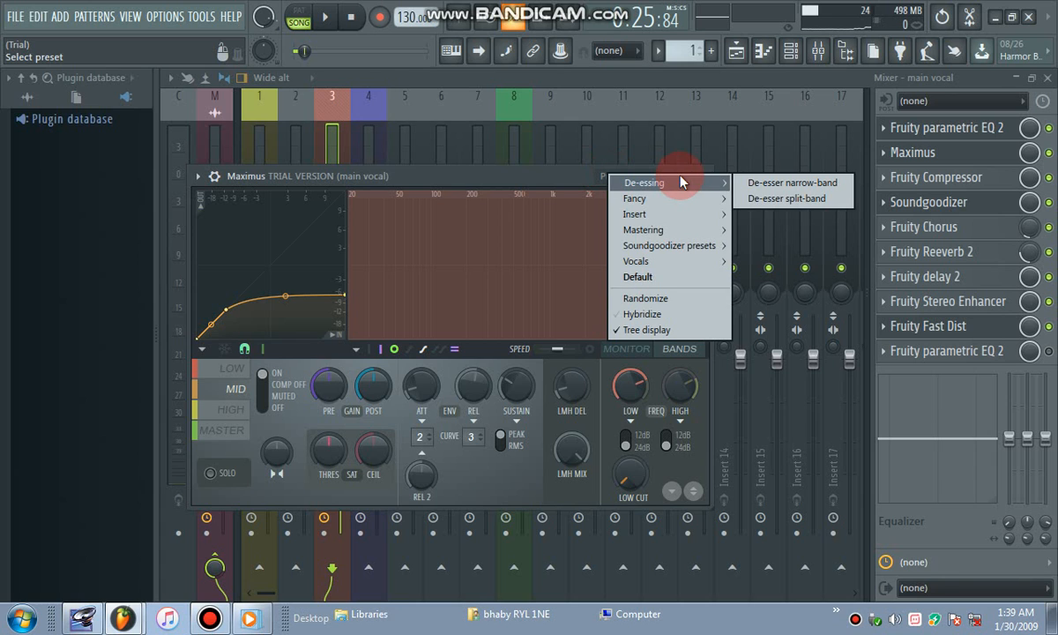
click(798, 198)
Step: Review the main vocal track's Fruity Compressor, Soundgoodizer and Fruity Chorus settings
click(981, 185)
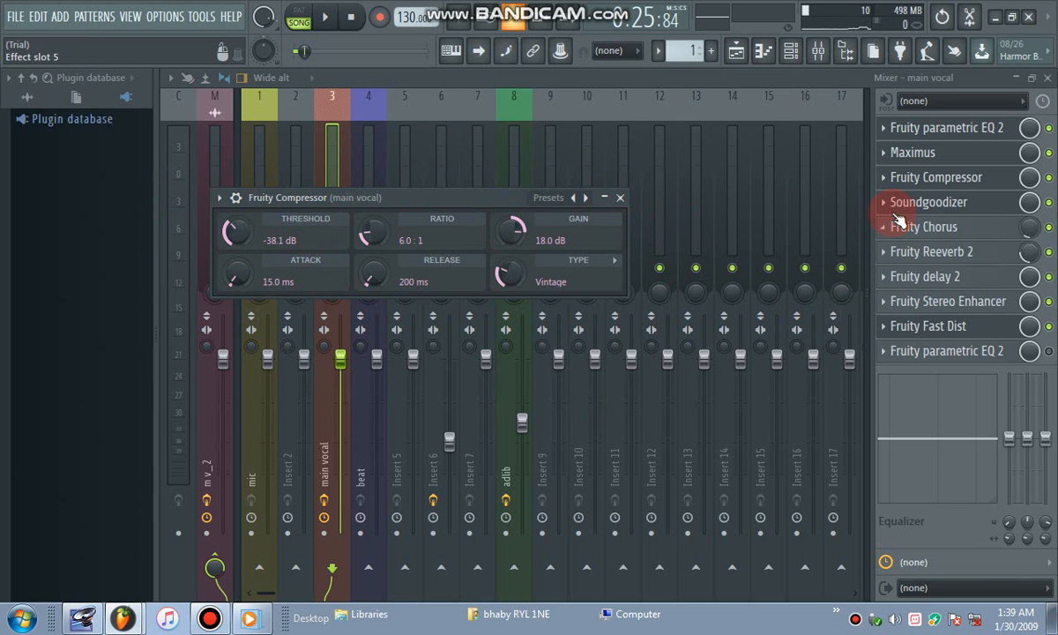
click(908, 202)
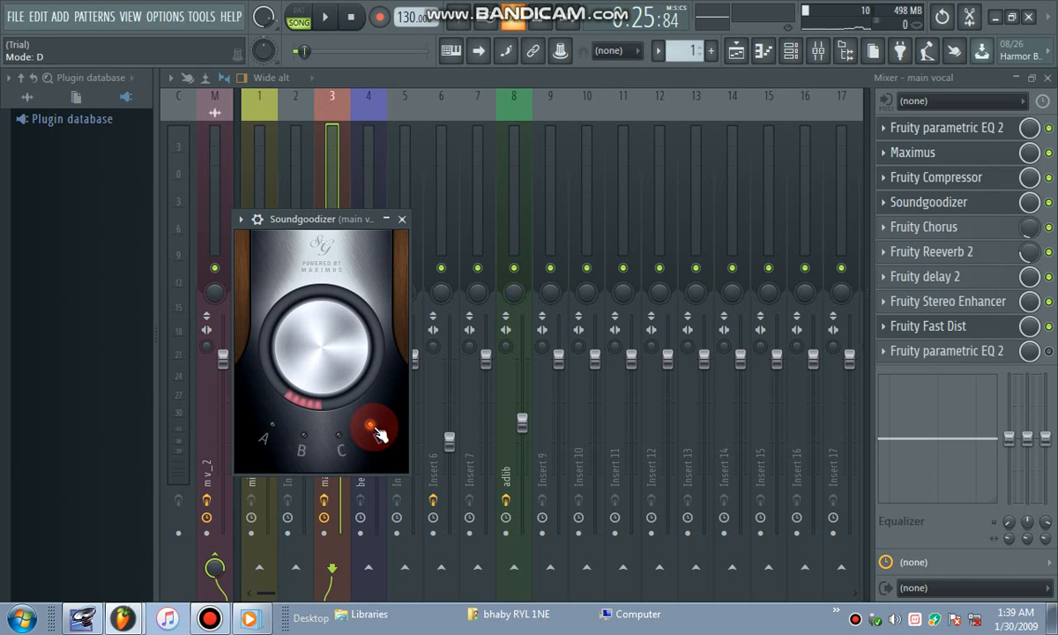
click(961, 227)
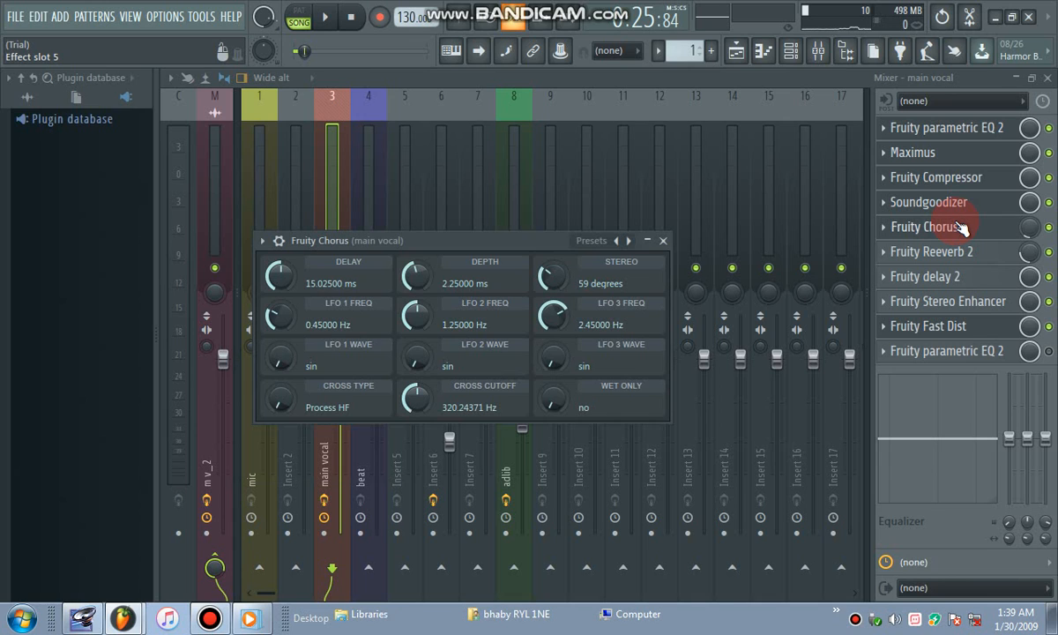
click(663, 240)
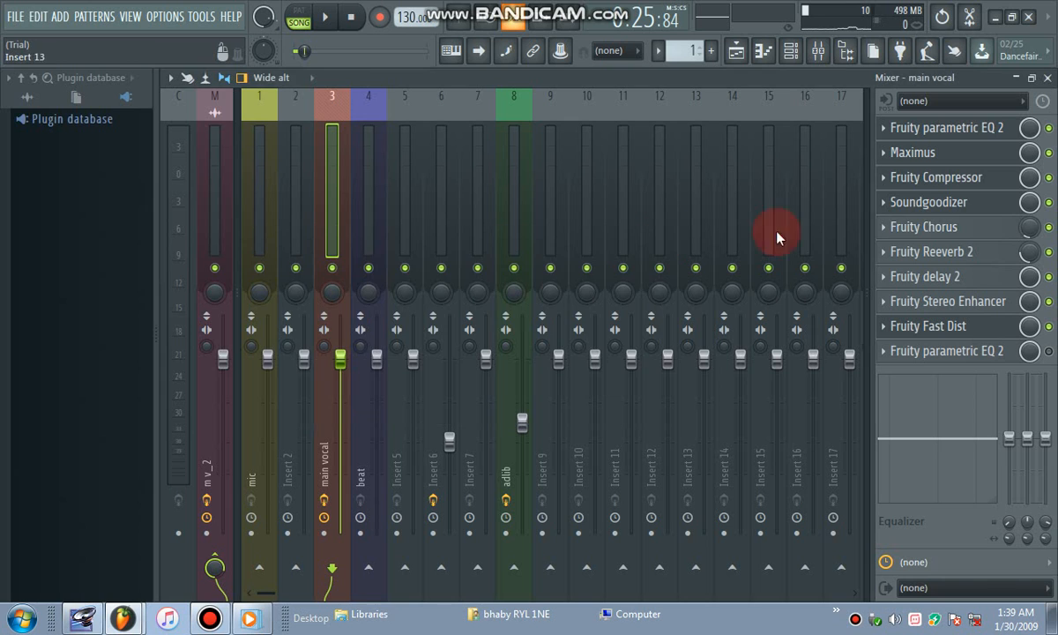
Step: Review the main vocal track's Fruity Reeverb 2, Fruity delay 2 and Fruity Fast Dist settings
click(972, 263)
click(972, 289)
click(972, 290)
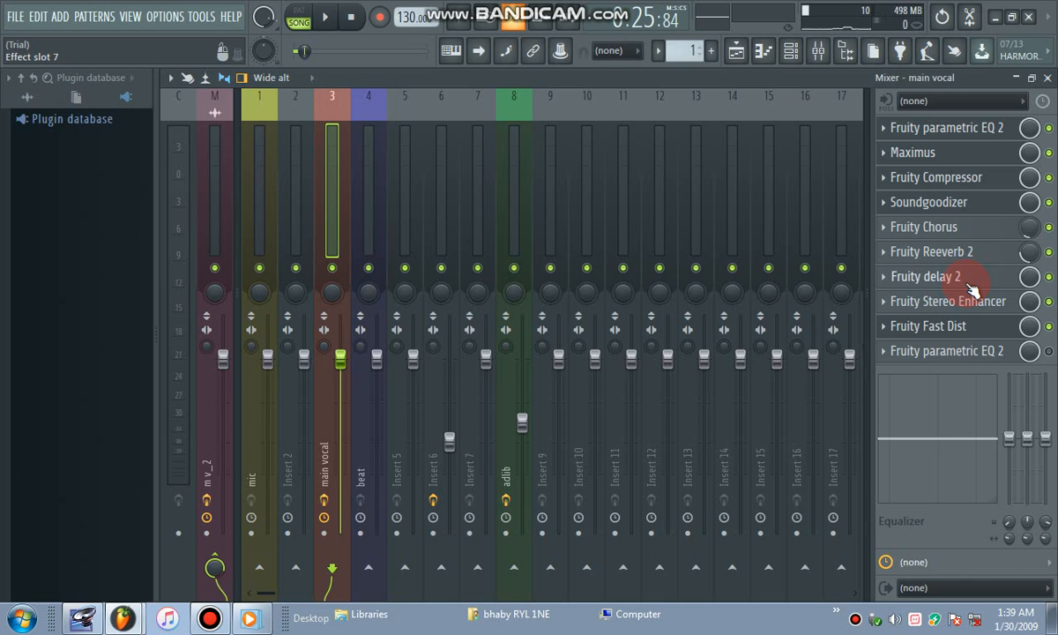
click(972, 289)
click(972, 289)
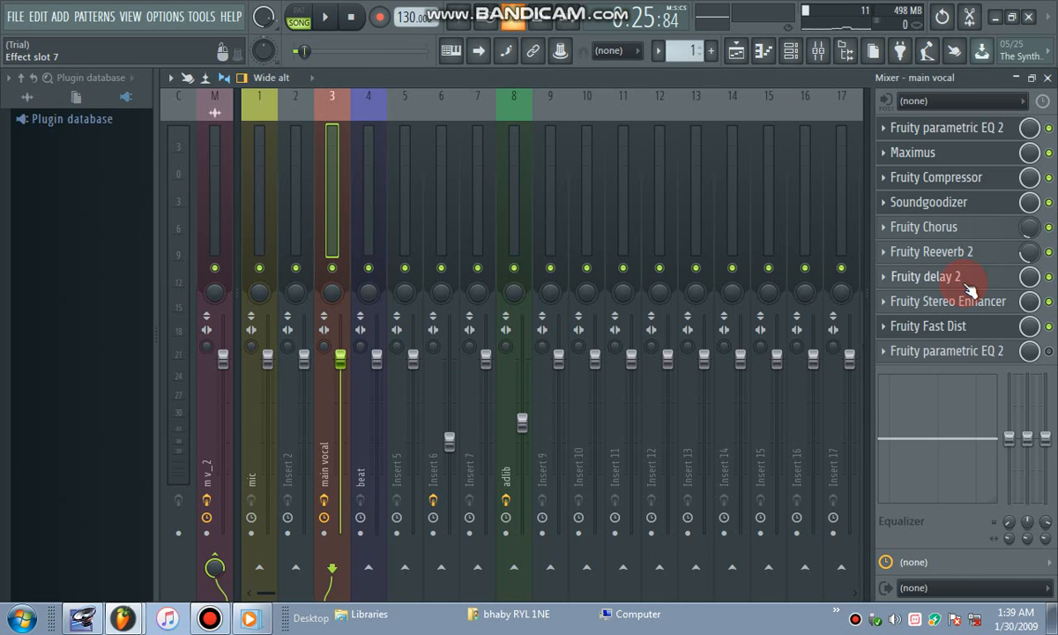
click(912, 326)
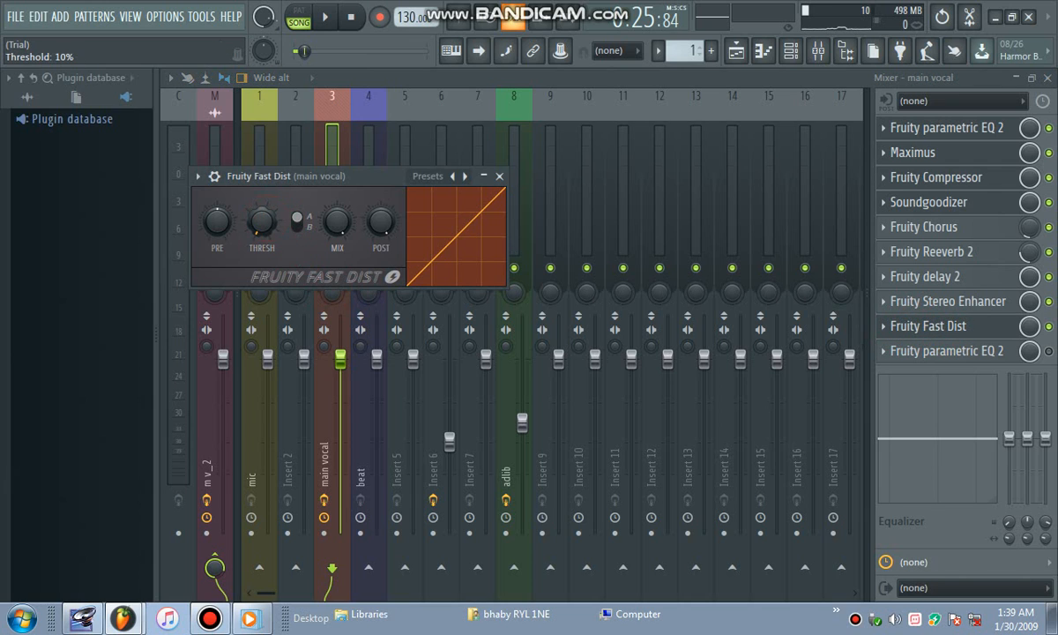
Step: Try altering the threshold in the main vocal's Fruity Fast Dist while auditioning the song, and restore its straight, undistorted curve
drag(262, 222, 269, 221)
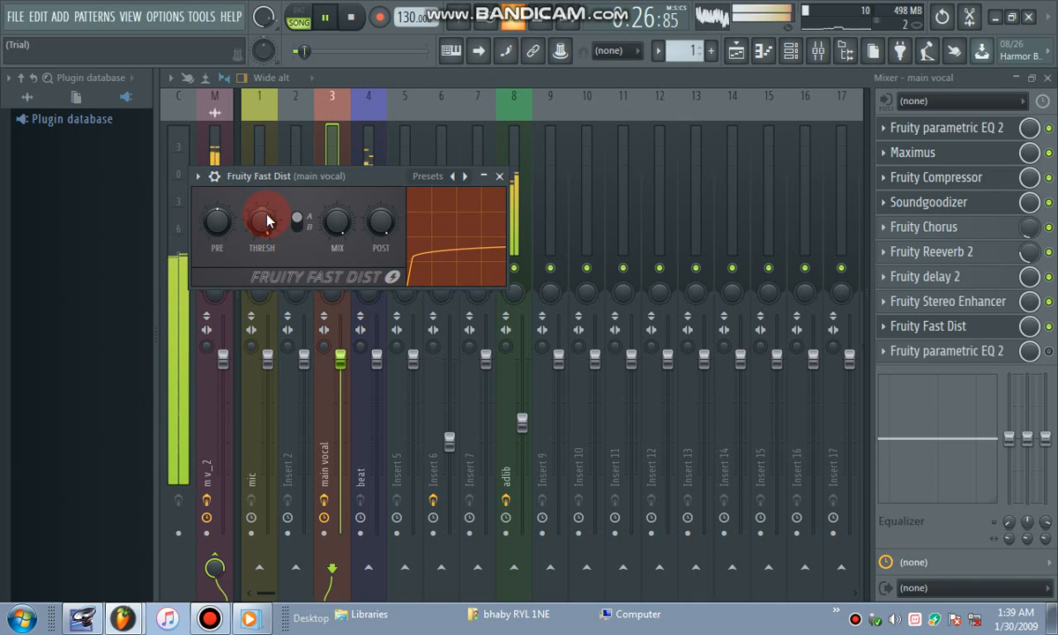
drag(267, 215, 267, 282)
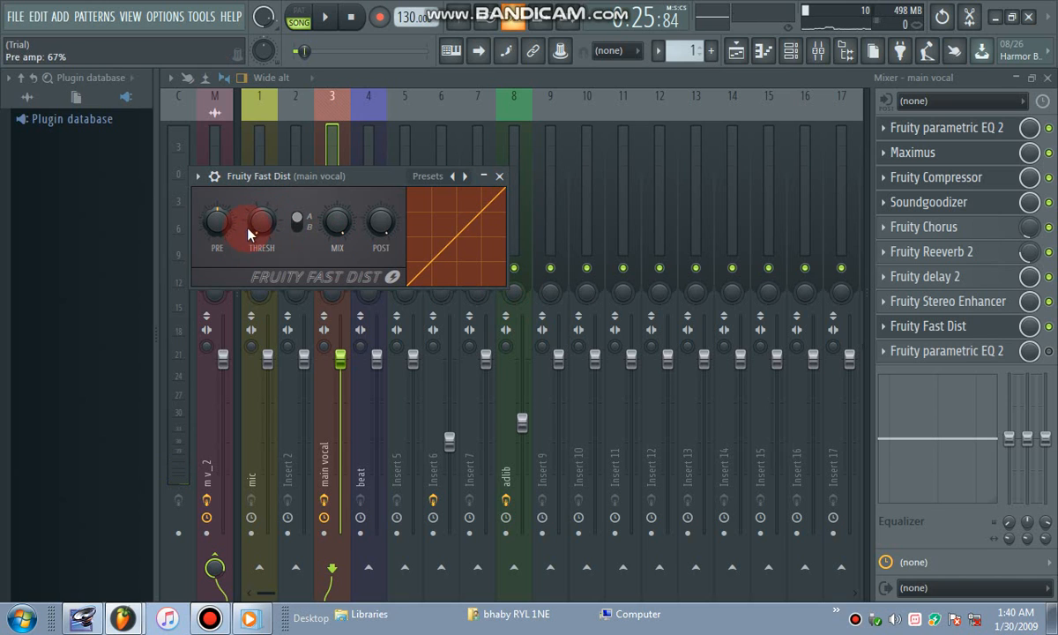
key(space)
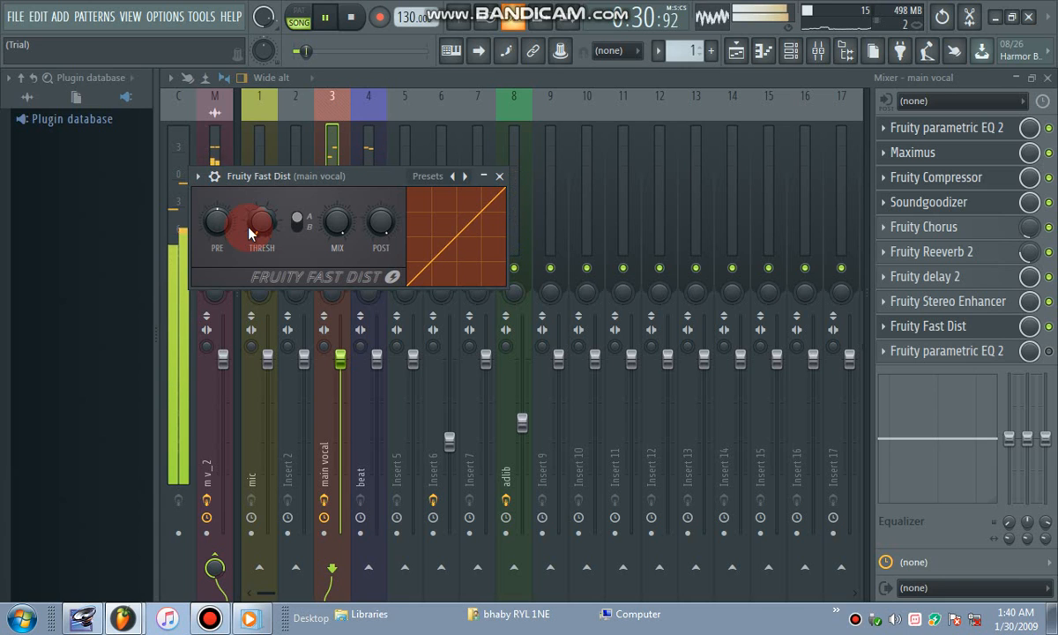
key(space)
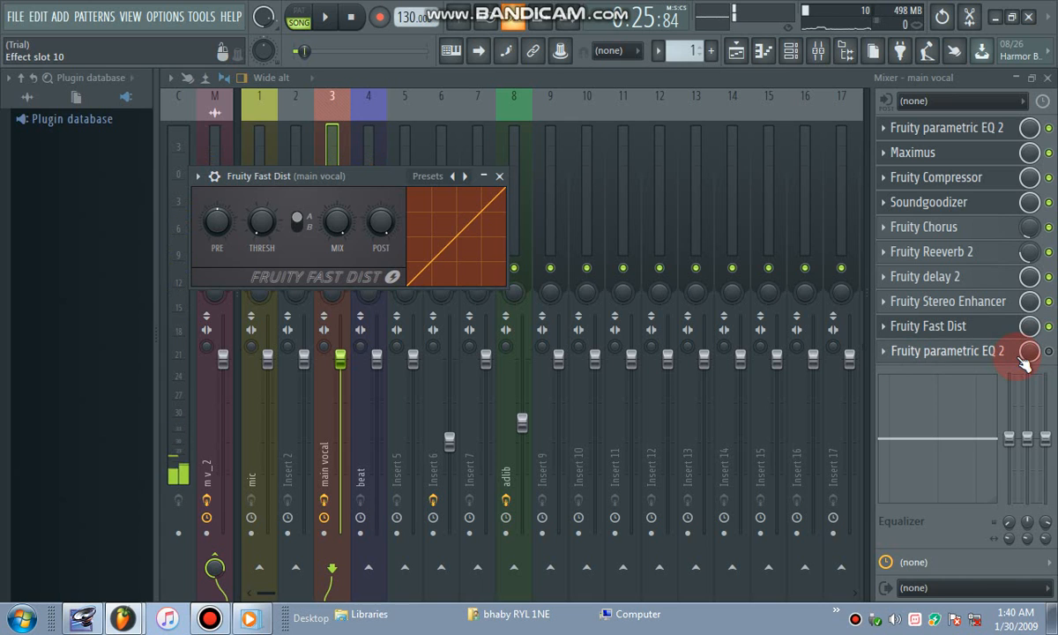
Step: Replace the Fruity parametric EQ 2 in the main vocal's effect slot 10 with Fruity Soft Clipper
click(970, 355)
click(884, 350)
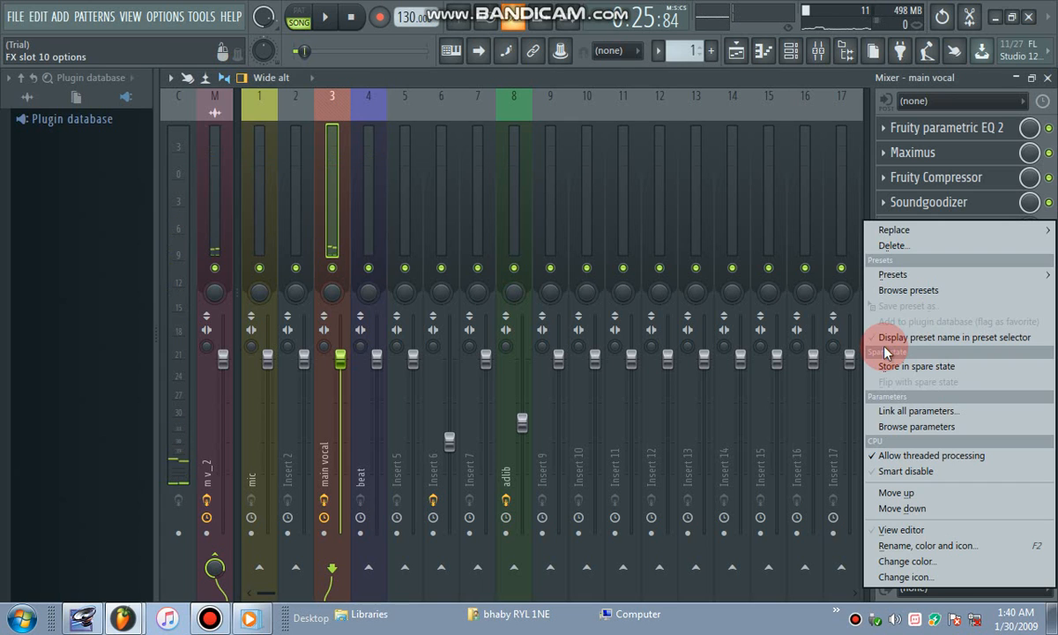
mouse_move(913, 235)
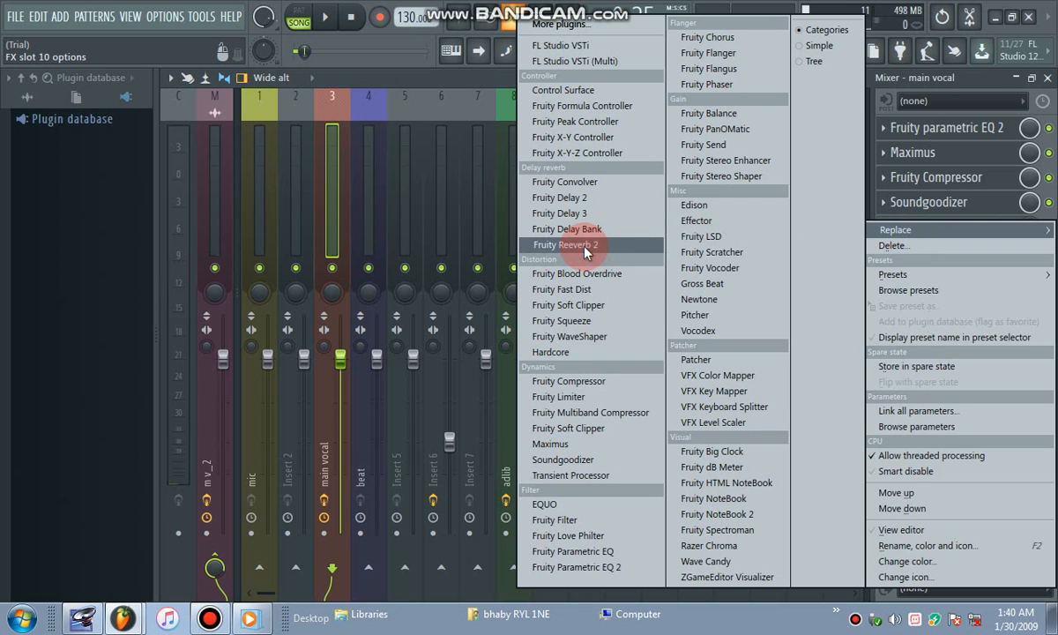
click(582, 305)
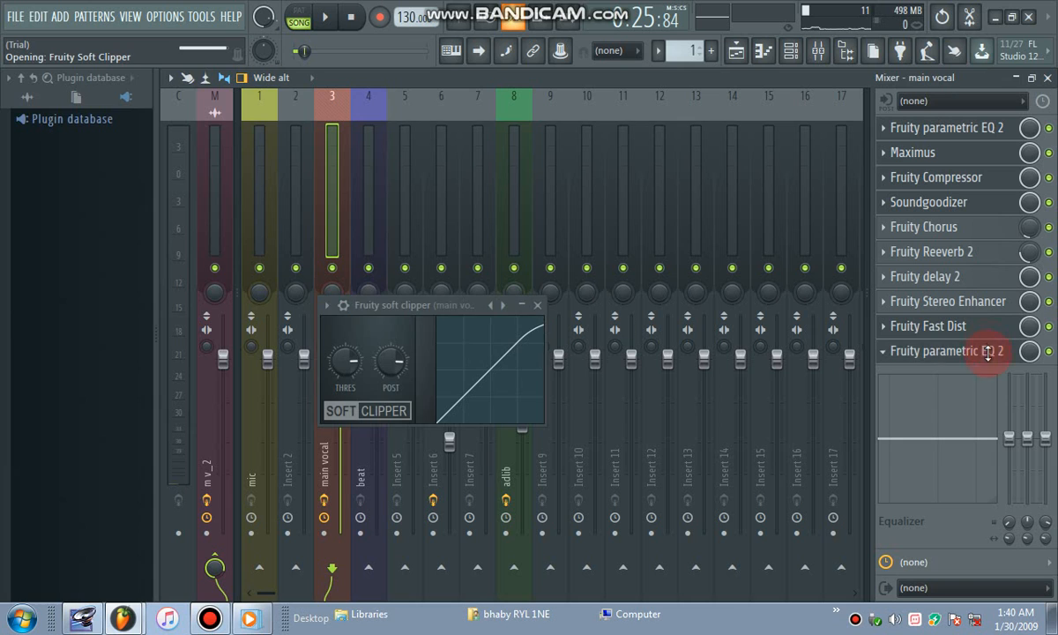
Step: Raise the Fruity Soft Clipper's threshold on the main vocal to its maximum for a straight curve, and audition the song
click(344, 368)
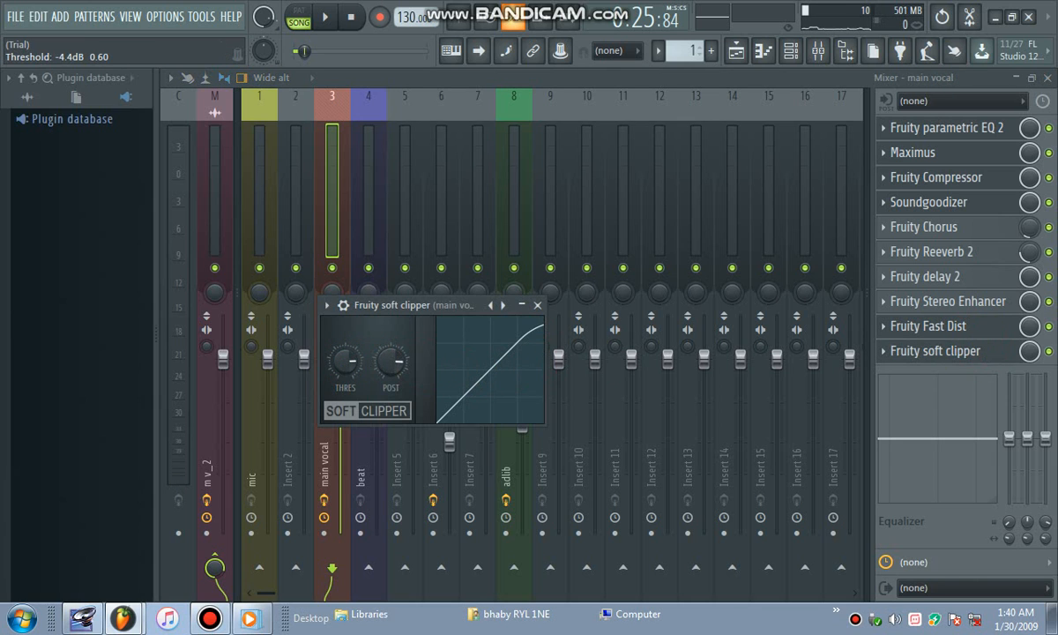
drag(343, 362, 344, 326)
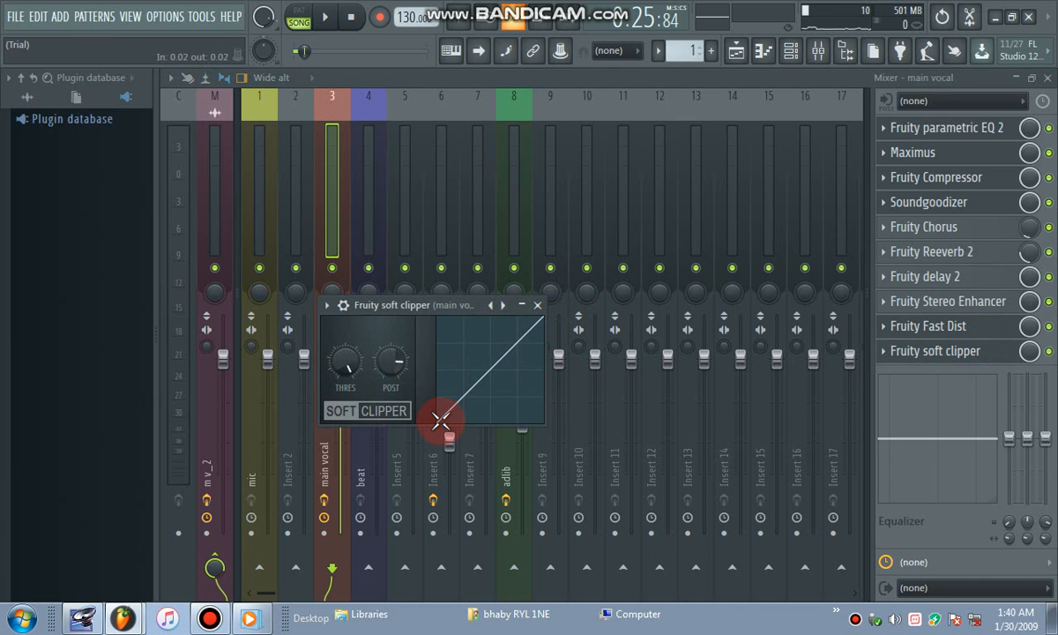
key(space)
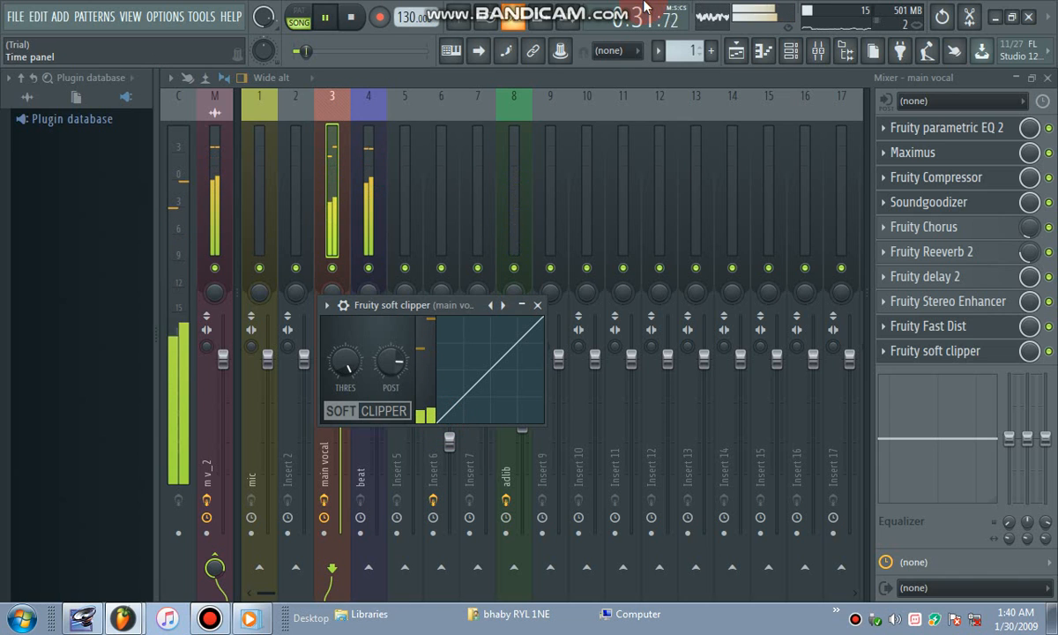
mouse_move(648, 9)
key(space)
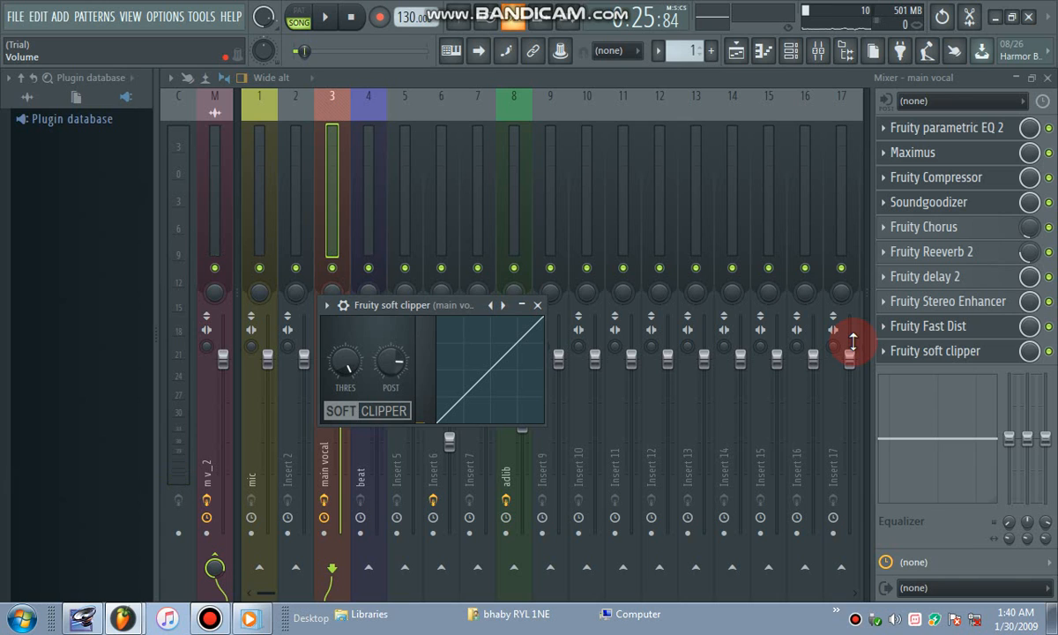
key(space)
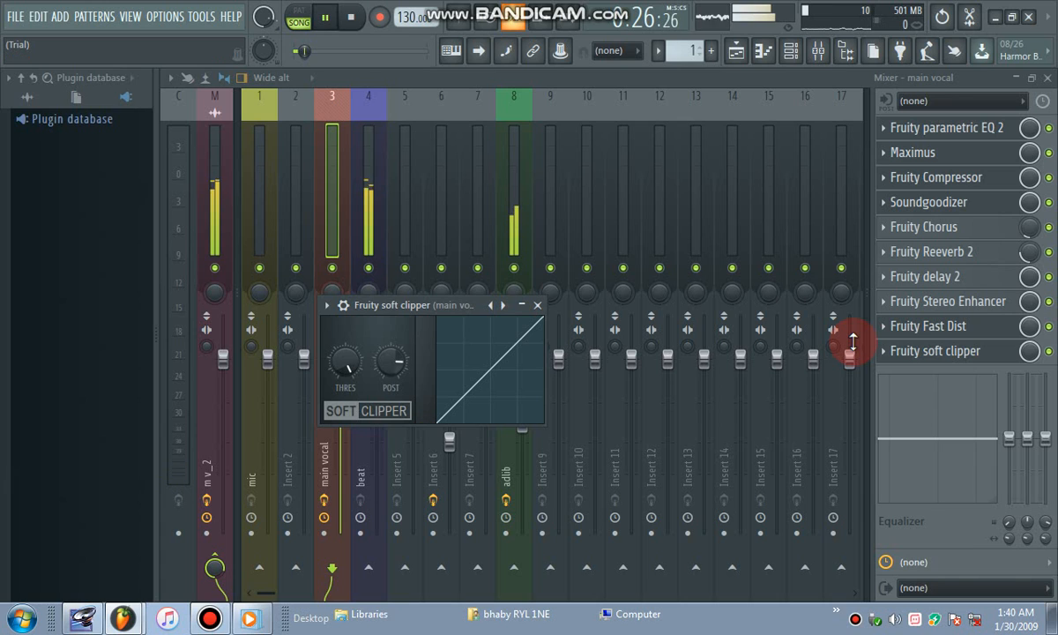